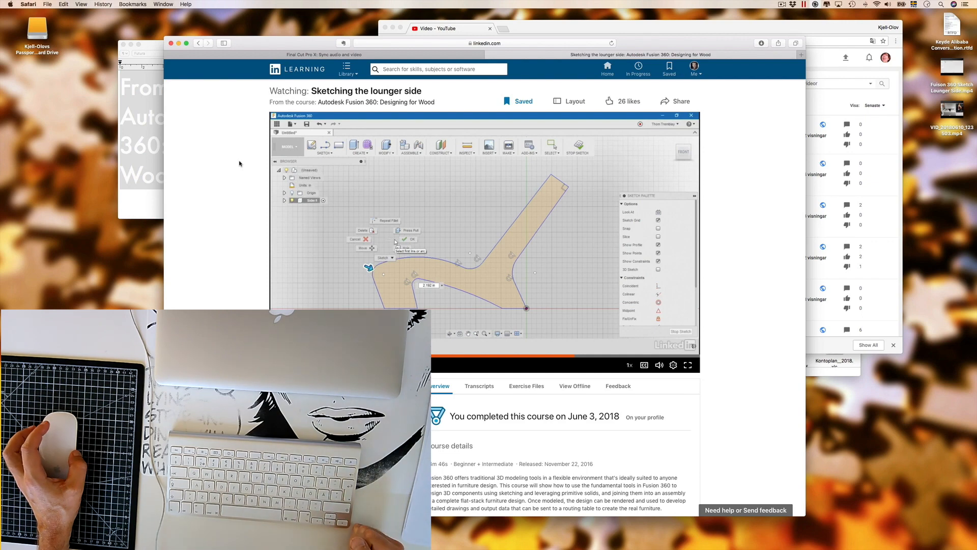
# Switch to Fusion 360 and fillet the pointed outer corner where the large seat arc meets the leg with an 11 mm radius
pyautogui.hotkey('ctrl', 'Right')
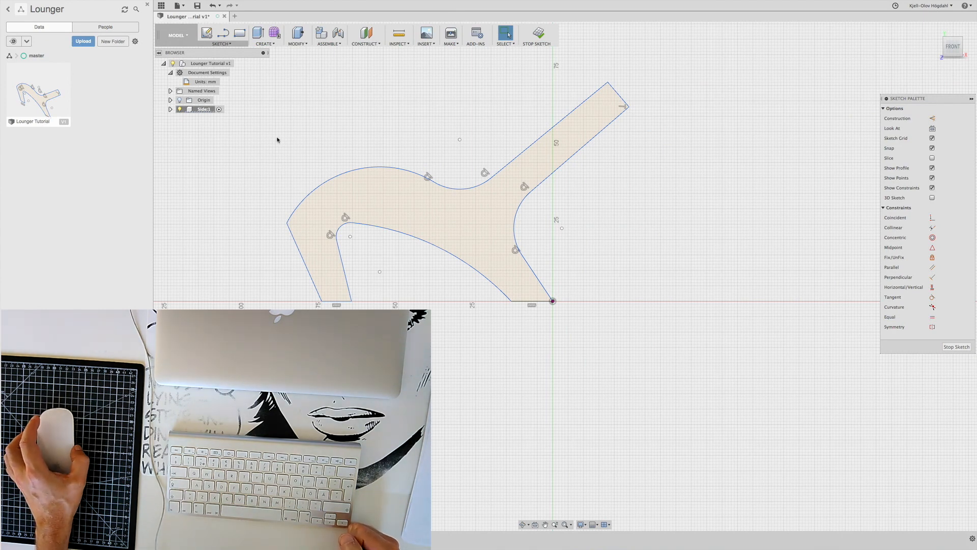
pyautogui.click(227, 44)
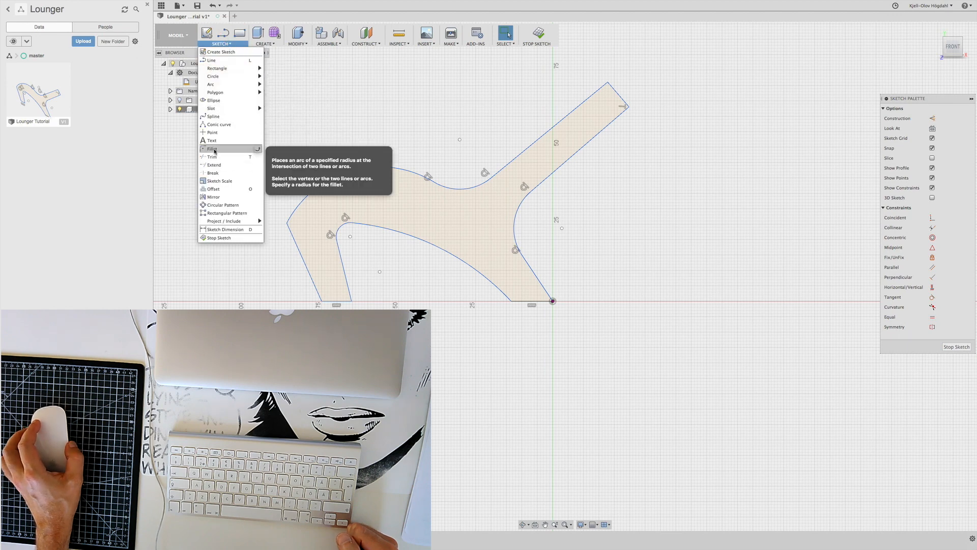
pyautogui.click(214, 149)
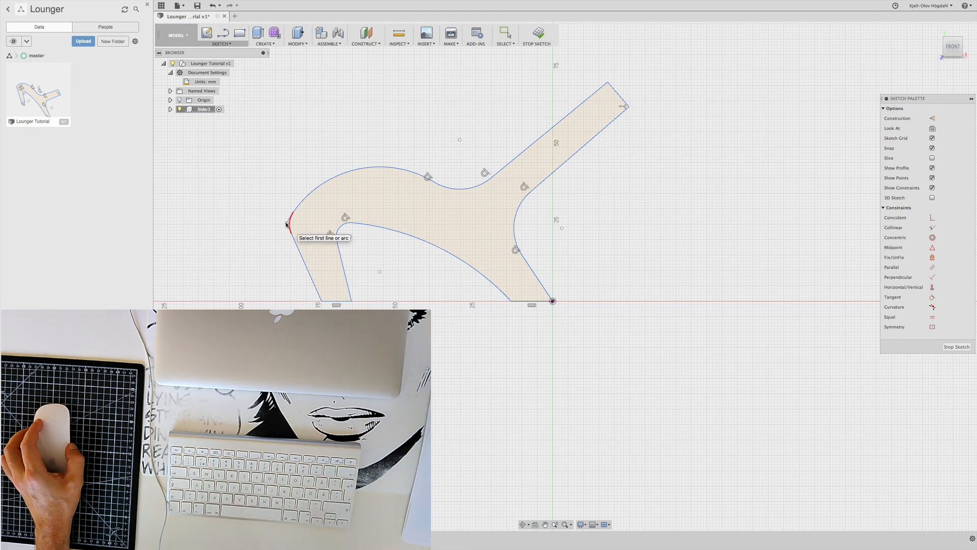
pyautogui.click(284, 221)
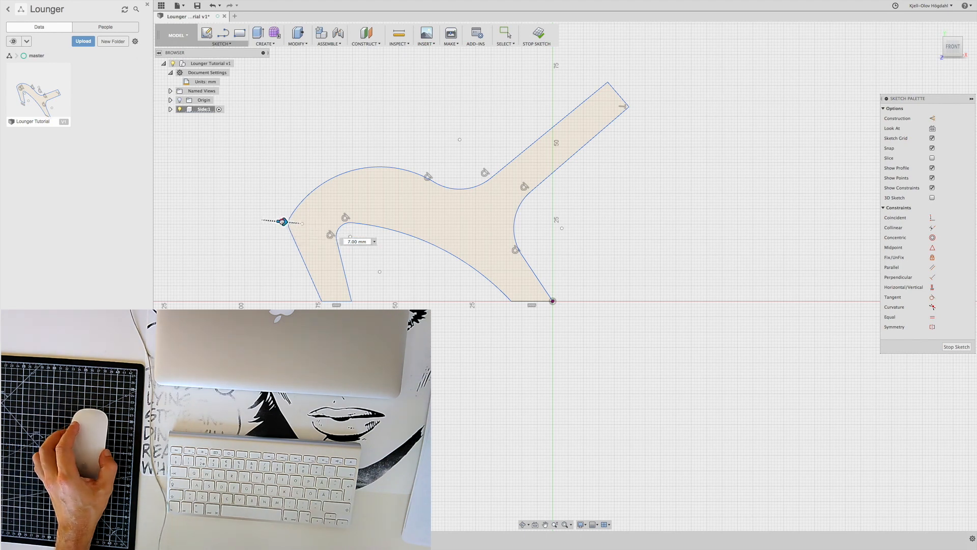
pyautogui.moveTo(283, 222); pyautogui.dragTo(284, 221)
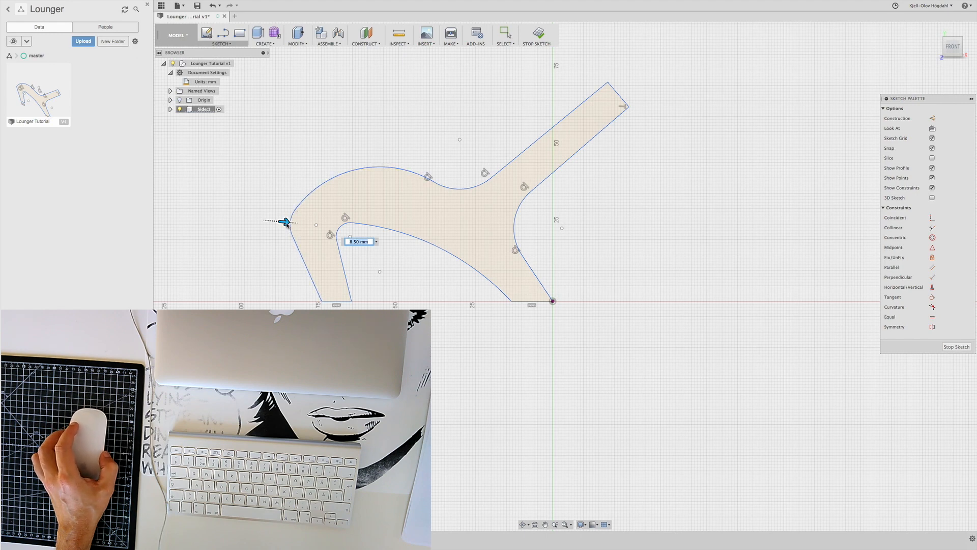
pyautogui.moveTo(284, 222); pyautogui.dragTo(291, 223)
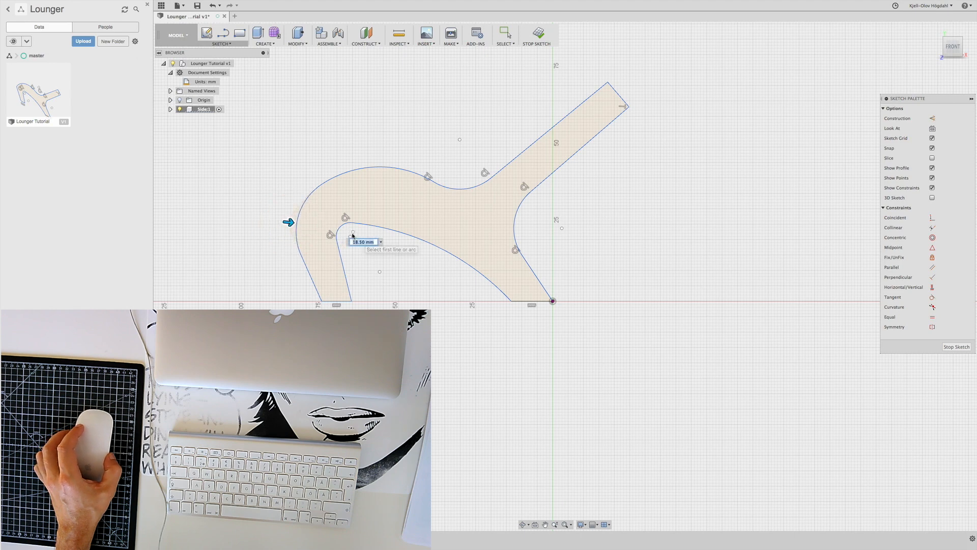
pyautogui.moveTo(290, 223); pyautogui.dragTo(293, 223)
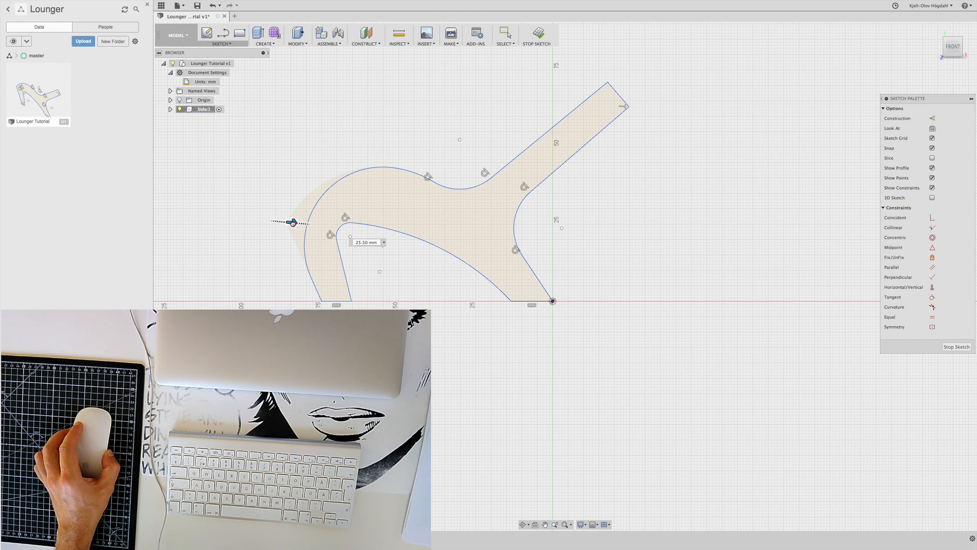
pyautogui.moveTo(293, 222); pyautogui.dragTo(288, 222)
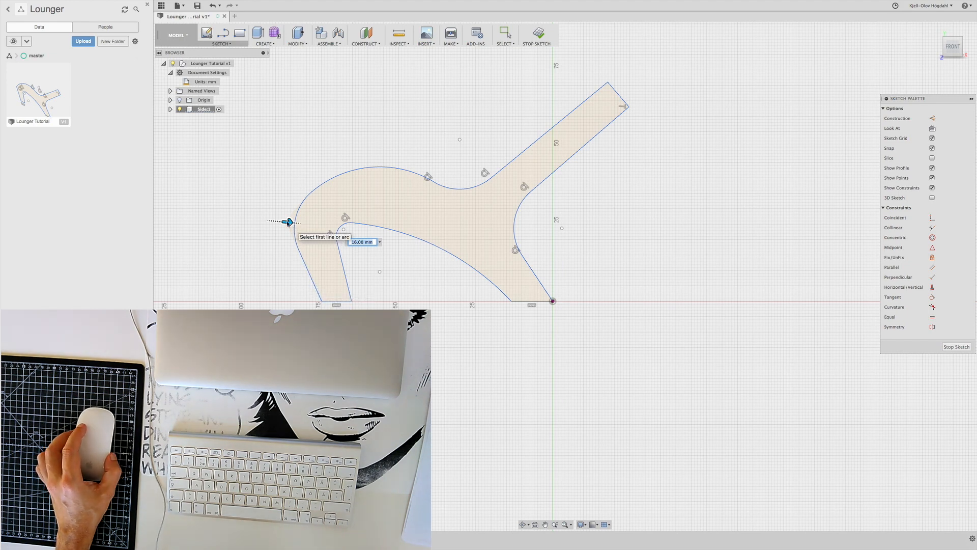
pyautogui.moveTo(283, 220); pyautogui.dragTo(294, 223)
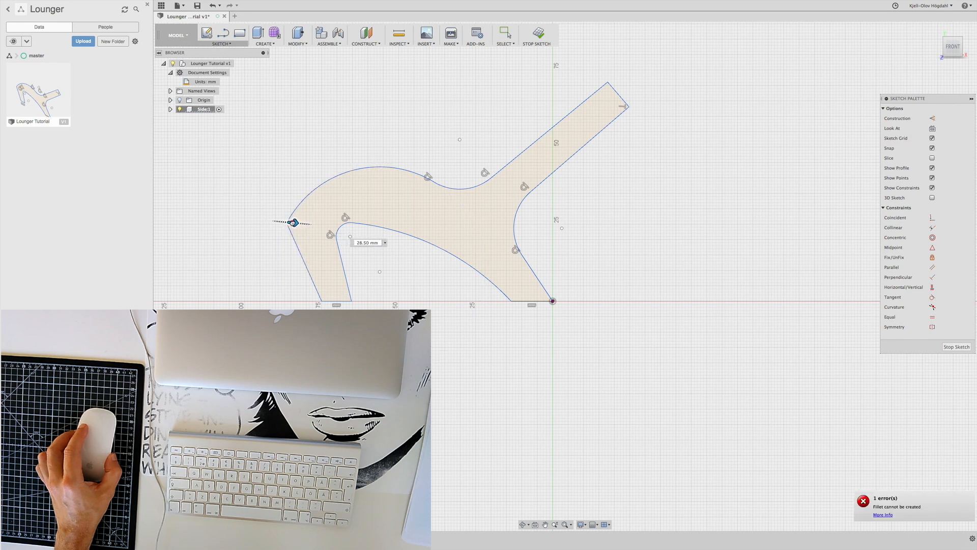
pyautogui.moveTo(293, 223); pyautogui.dragTo(284, 221)
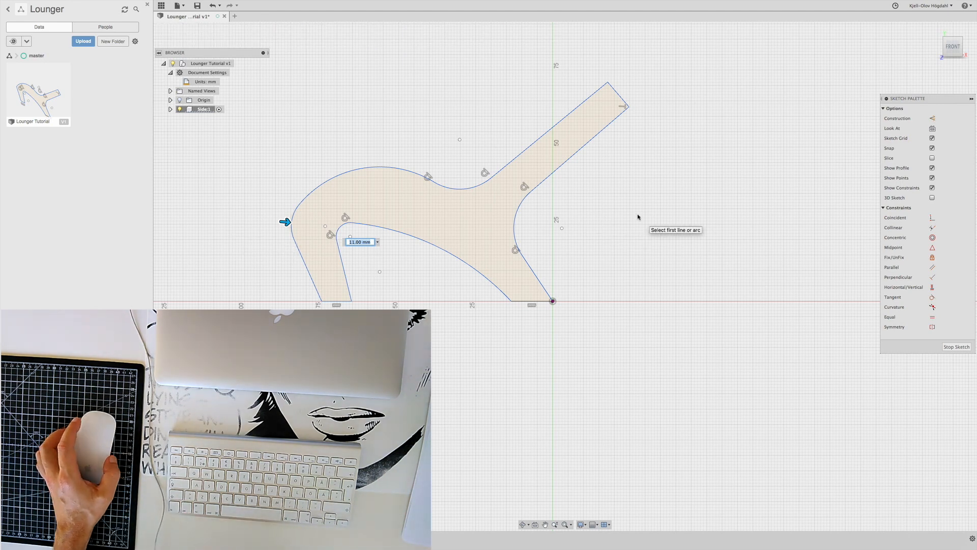
pyautogui.press('Return')
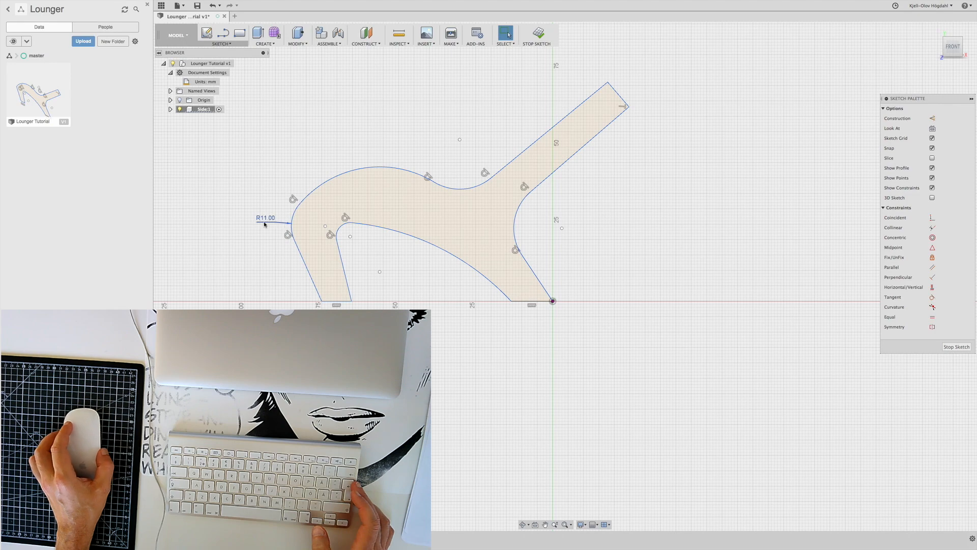
# Check the height dimensioning in the lounger lesson in Safari and return to the Fusion 360 sketch
pyautogui.click(410, 226)
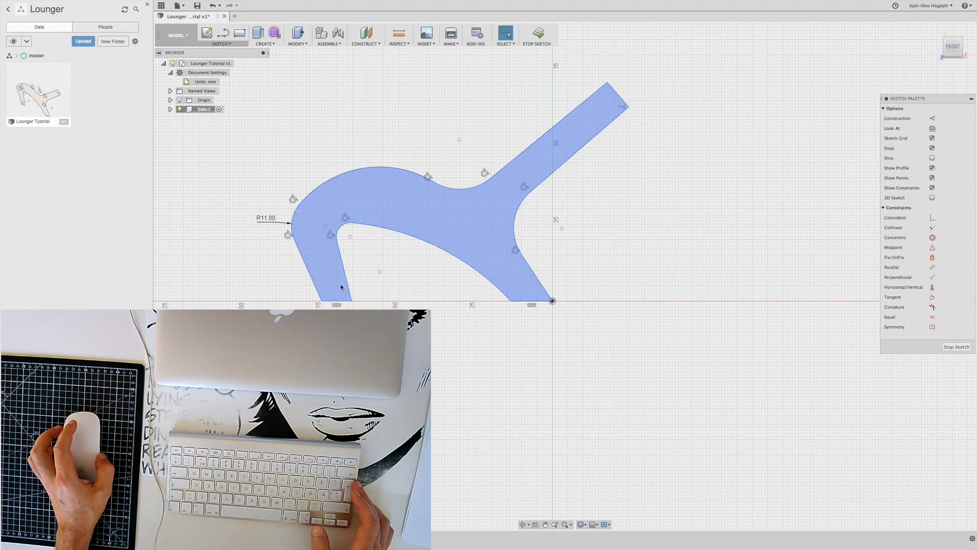
pyautogui.click(240, 264)
pyautogui.hotkey('ctrl', 'Left')
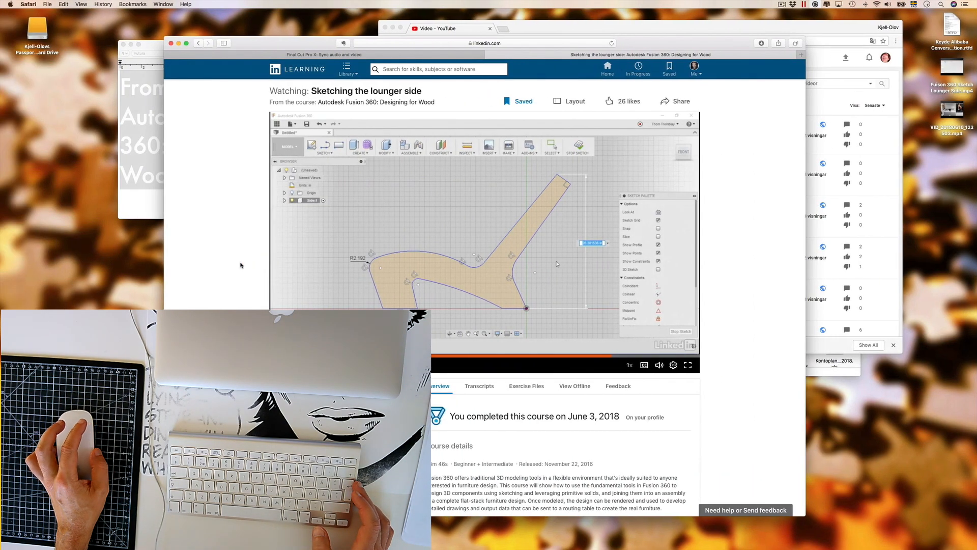
pyautogui.hotkey('ctrl', 'Right')
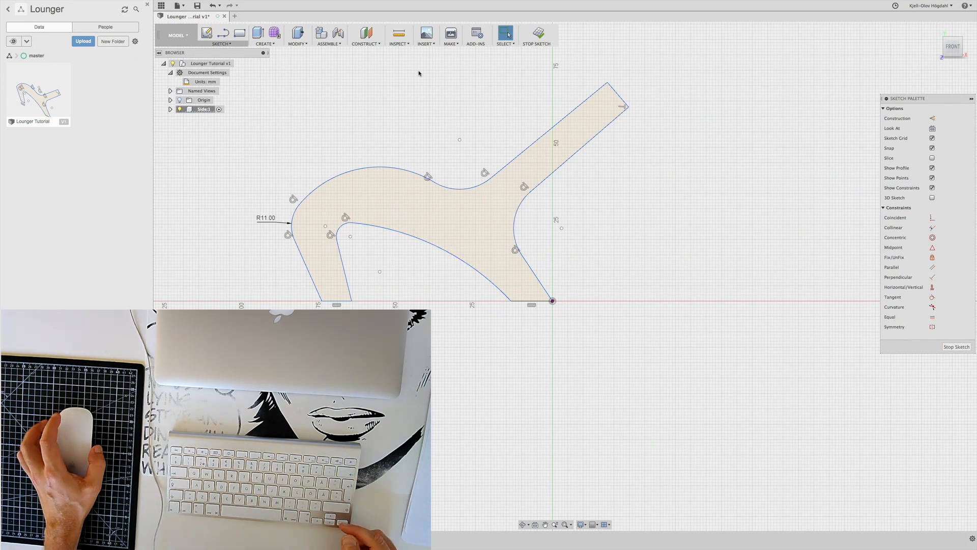
# Add a vertical Sketch Dimension between the origin point and the backrest's upper tip, placed beside the profile
pyautogui.rightClick(367, 98)
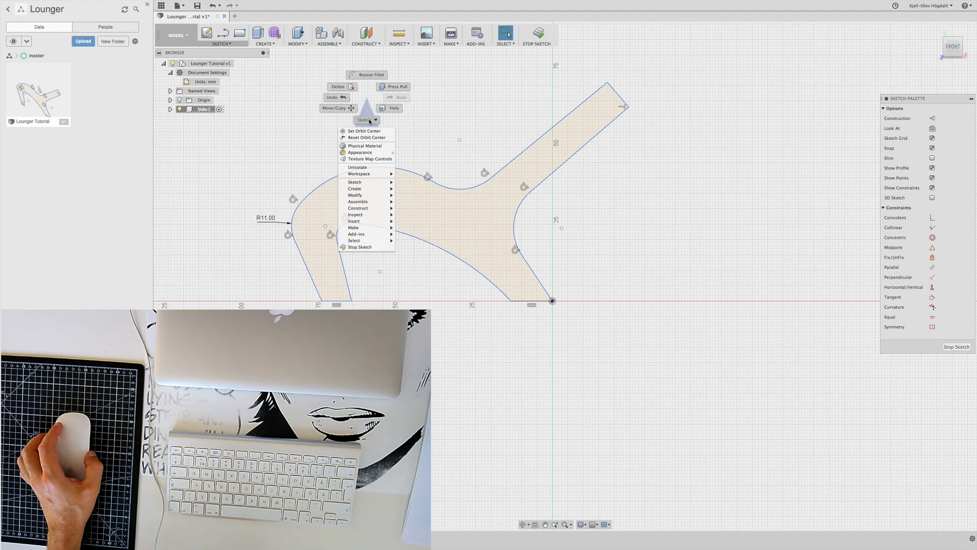
pyautogui.click(370, 120)
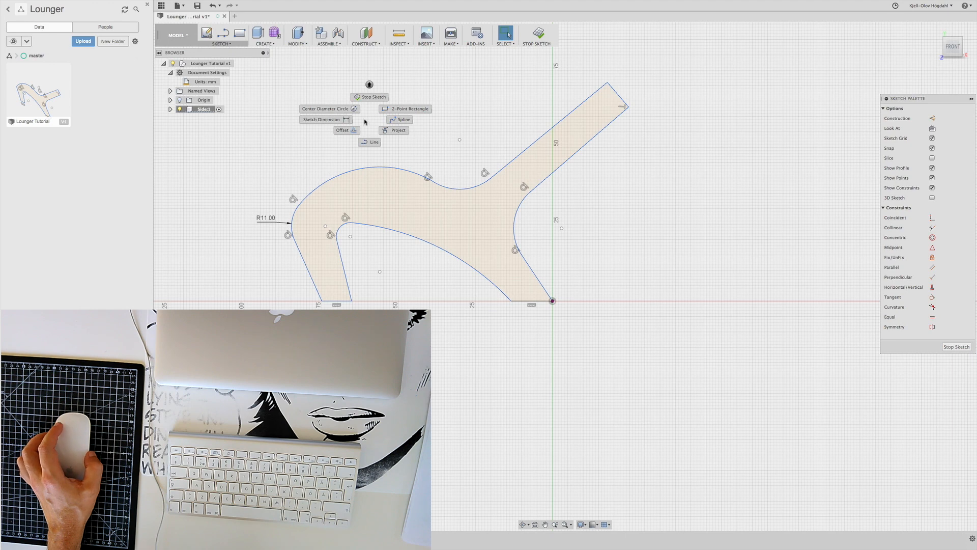
pyautogui.click(326, 121)
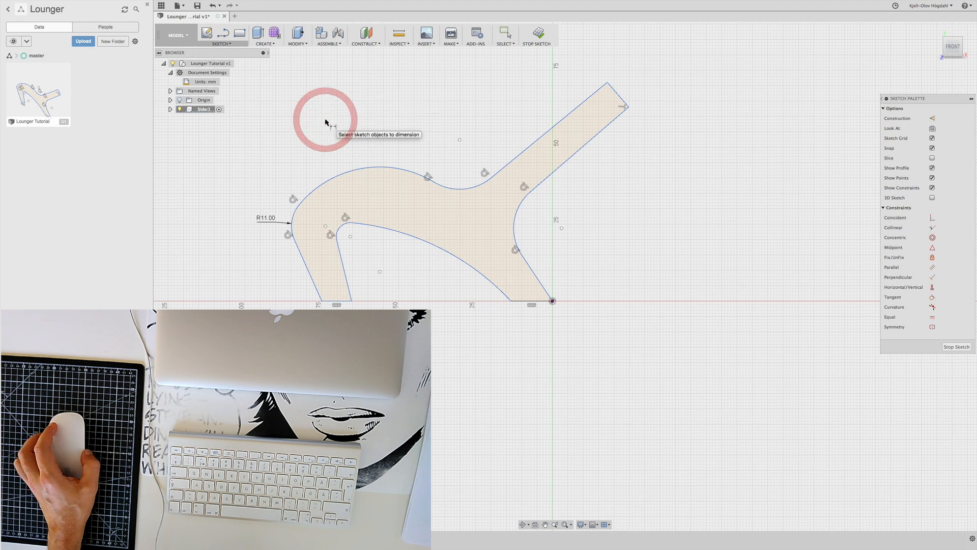
pyautogui.click(552, 301)
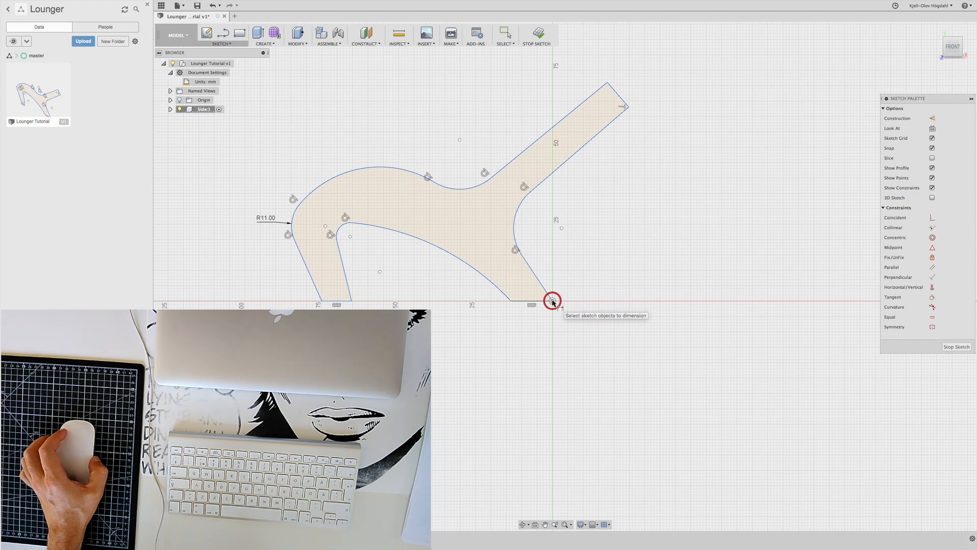
pyautogui.click(608, 84)
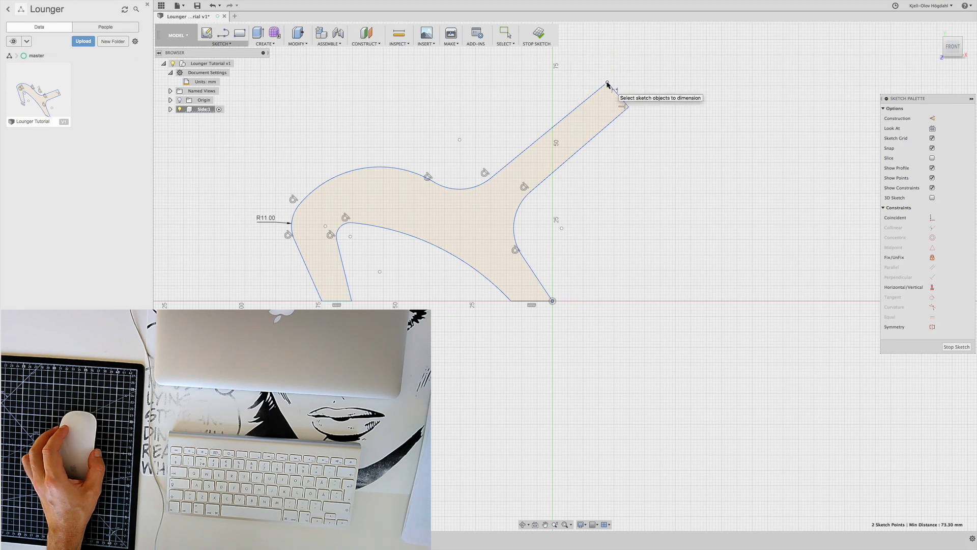
pyautogui.click(553, 301)
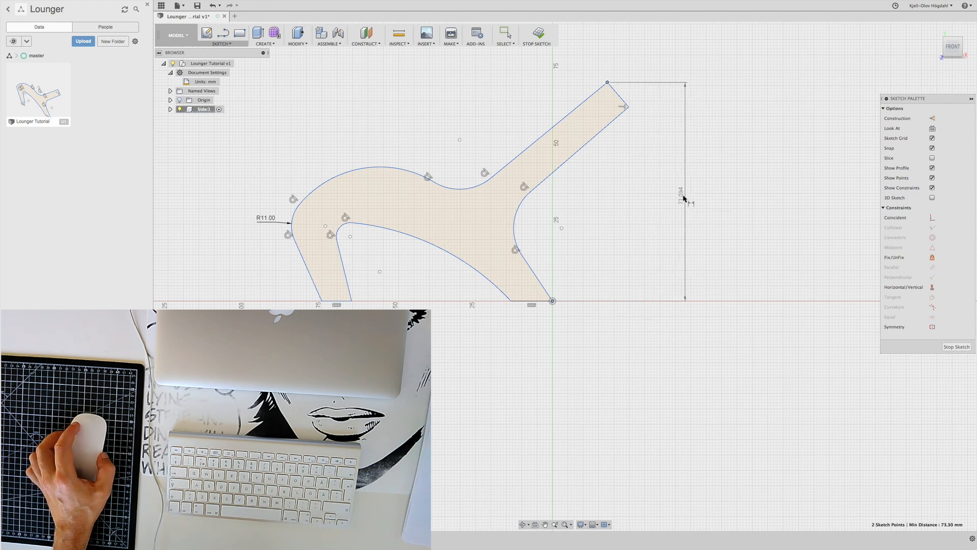
pyautogui.click(650, 196)
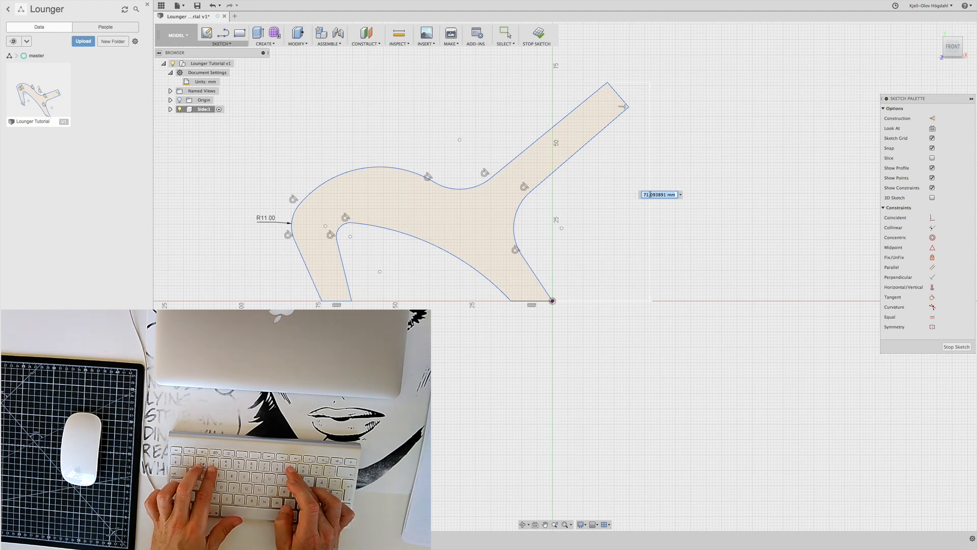
# Try setting the lounger's overall height dimension to 800 mm
pyautogui.write('80')
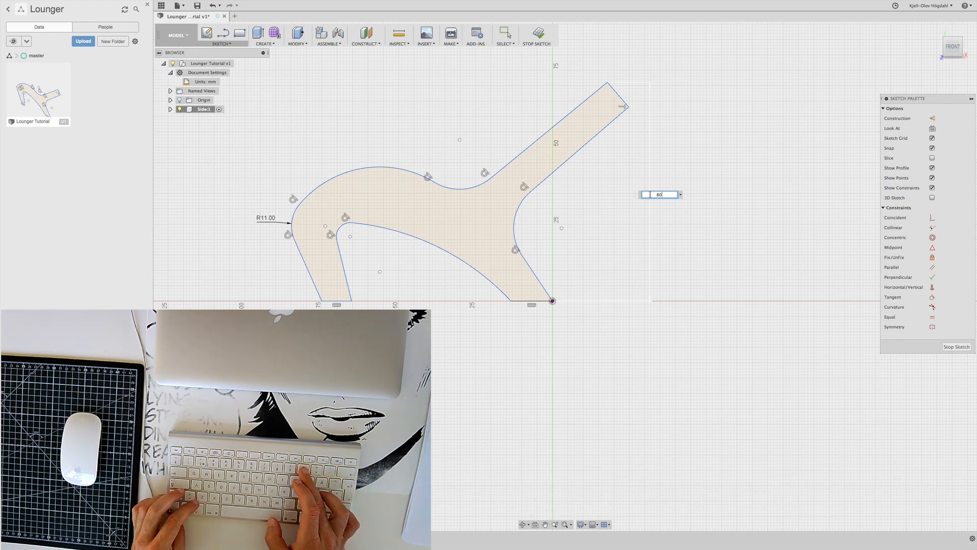
pyautogui.write('0')
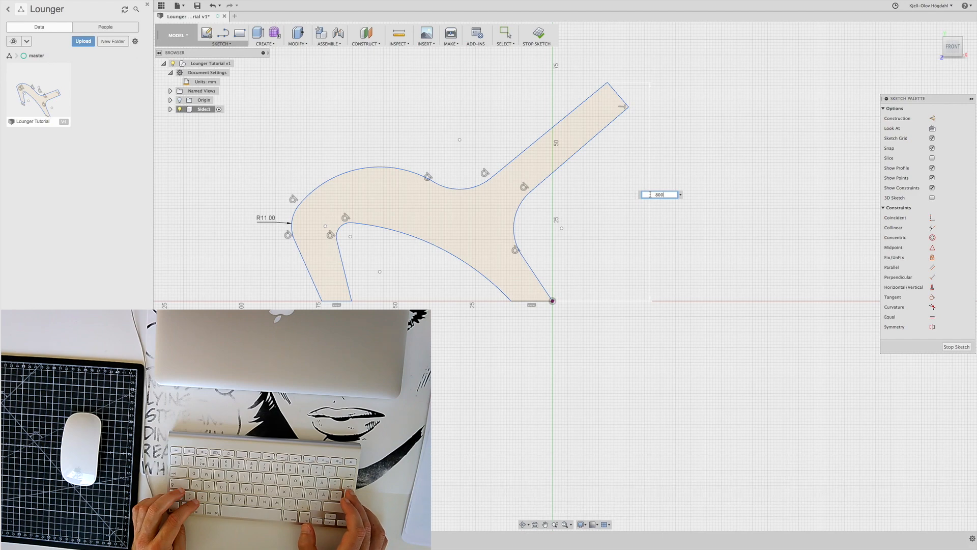
pyautogui.press('Return')
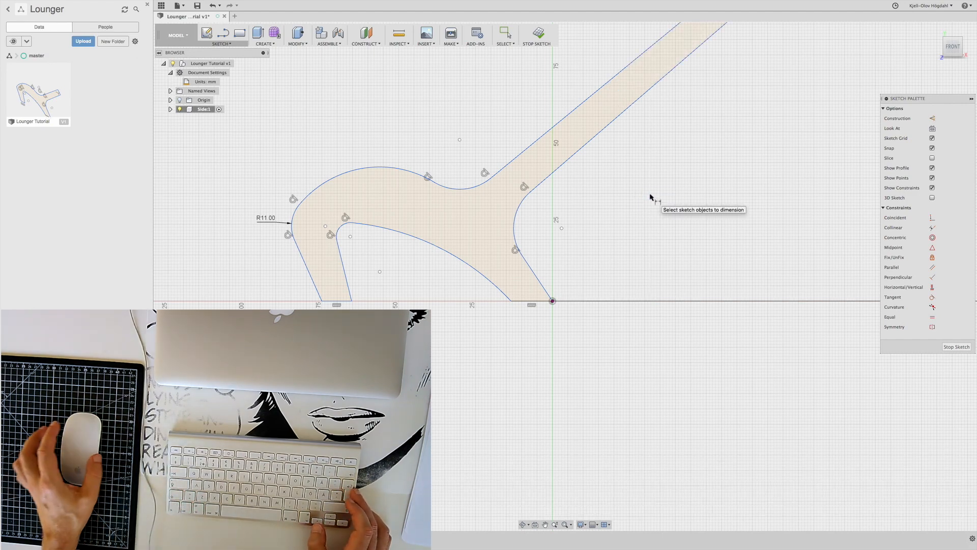
pyautogui.scroll(-3, 650, 197)
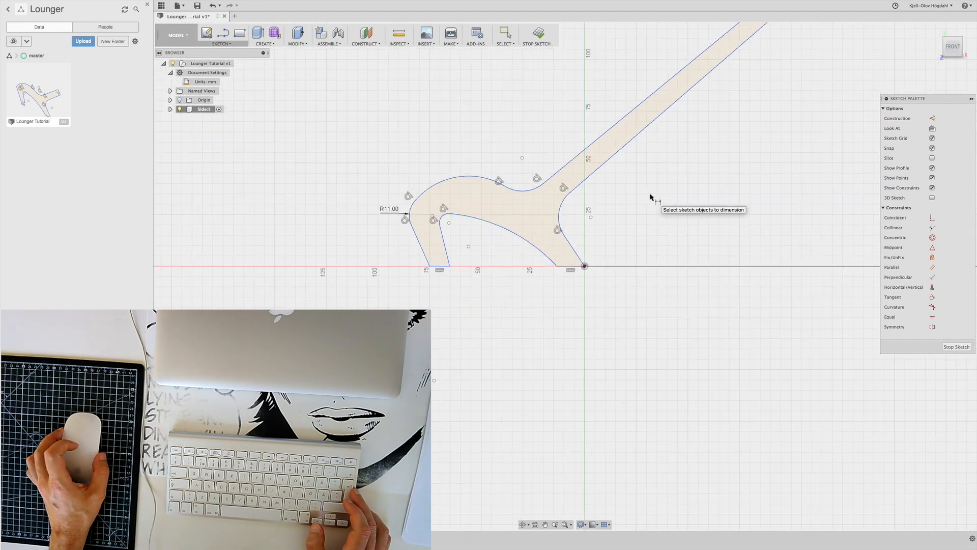
pyautogui.scroll(-5, 650, 197)
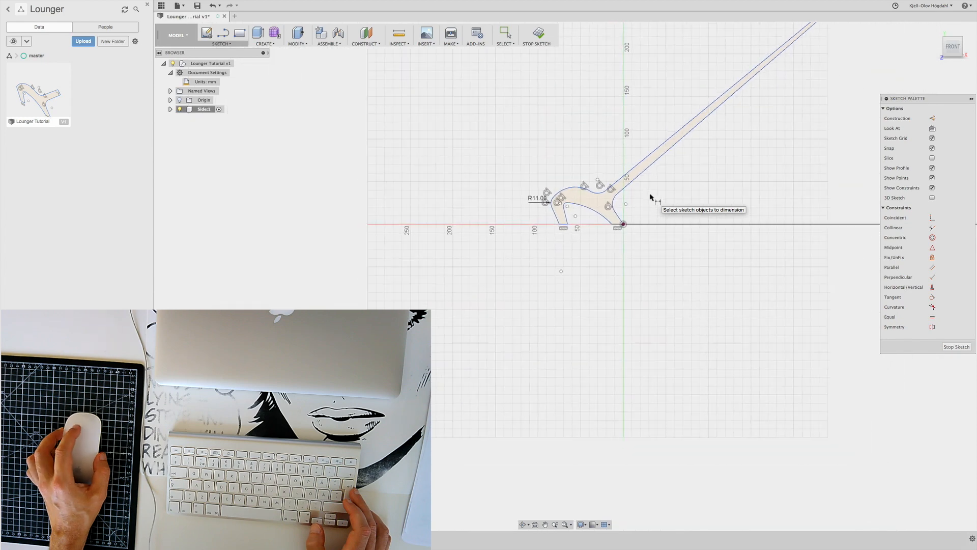
pyautogui.scroll(-5, 650, 197)
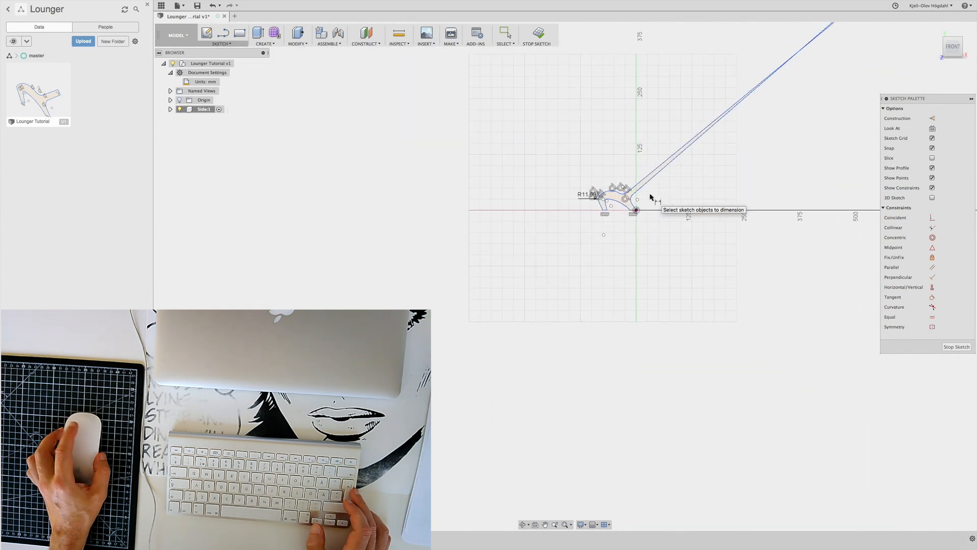
pyautogui.scroll(-6, 650, 197)
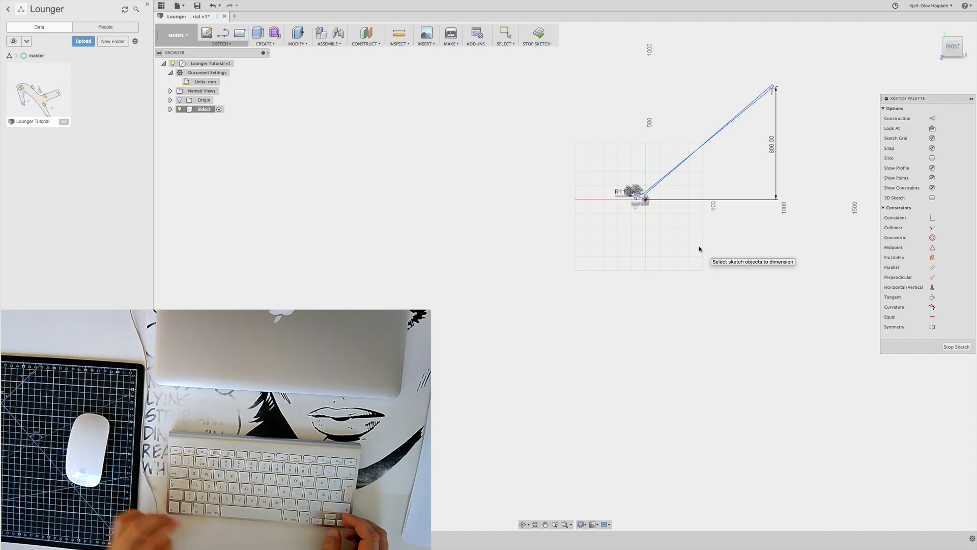
# Undo the 800 mm height change on the lounger profile
pyautogui.press('super')
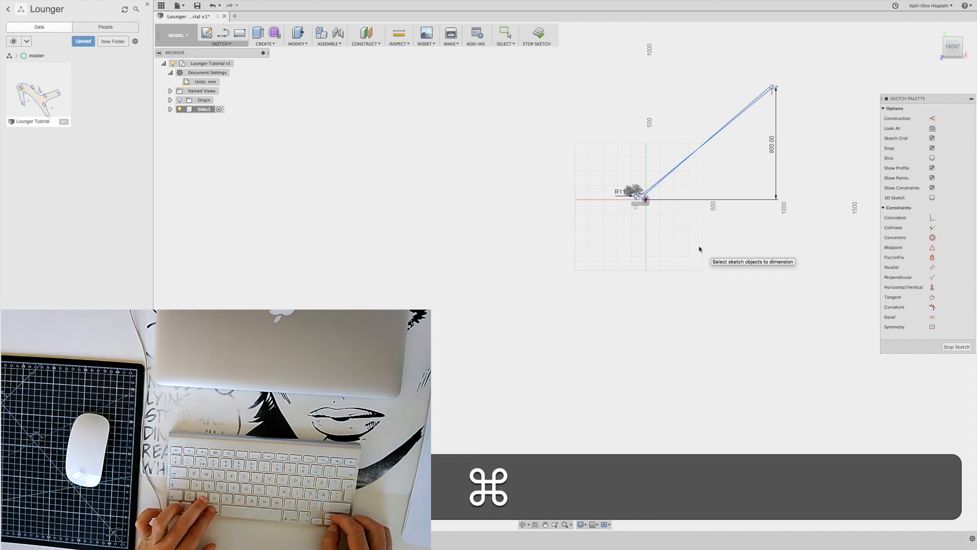
pyautogui.press('super+z')
pyautogui.press('super+z')
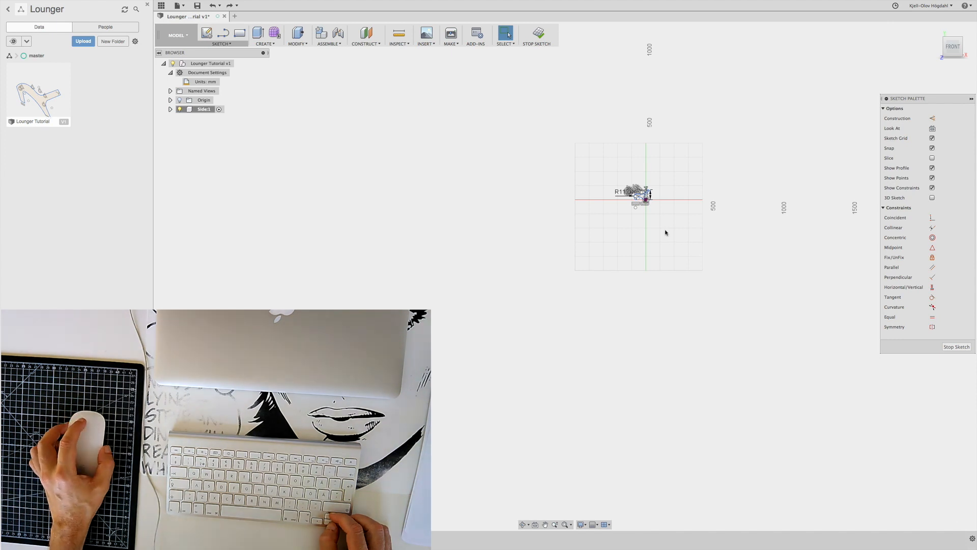
pyautogui.scroll(3, 666, 232)
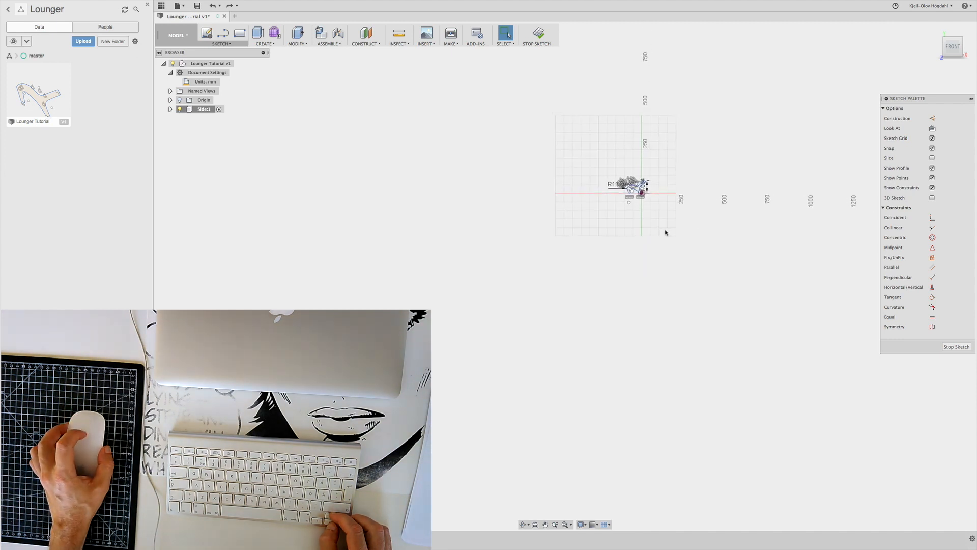
pyautogui.scroll(5, 665, 233)
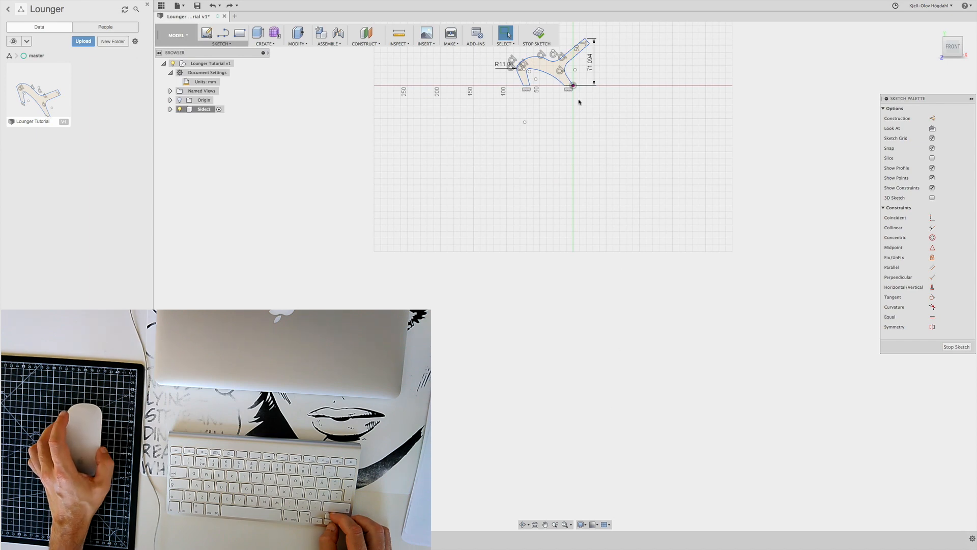
pyautogui.scroll(5, 531, 52)
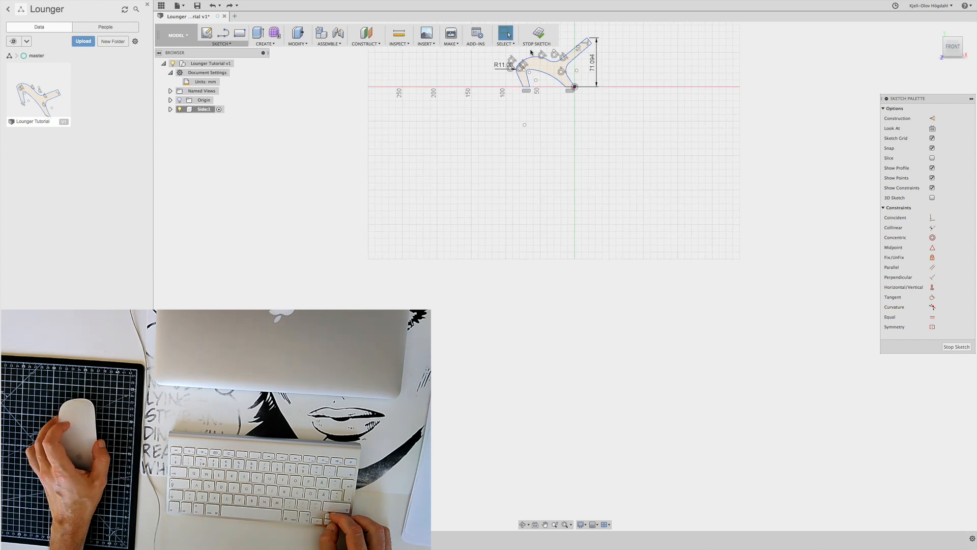
pyautogui.scroll(5, 582, 40)
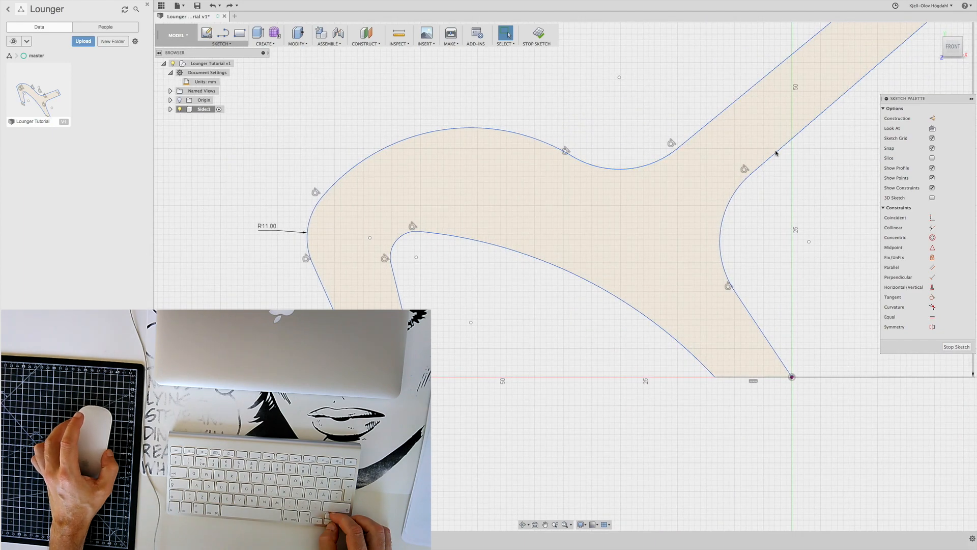
pyautogui.scroll(-3, 733, 69)
pyautogui.scroll(-2, 388, 192)
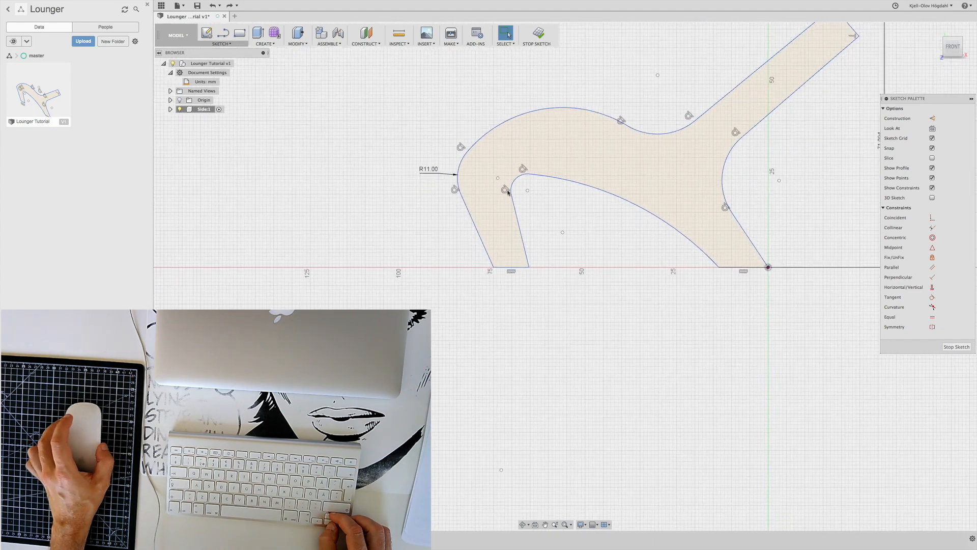
# Examine the lounger side profile both up close and as a whole
pyautogui.scroll(-3, 387, 193)
pyautogui.scroll(-1, 387, 193)
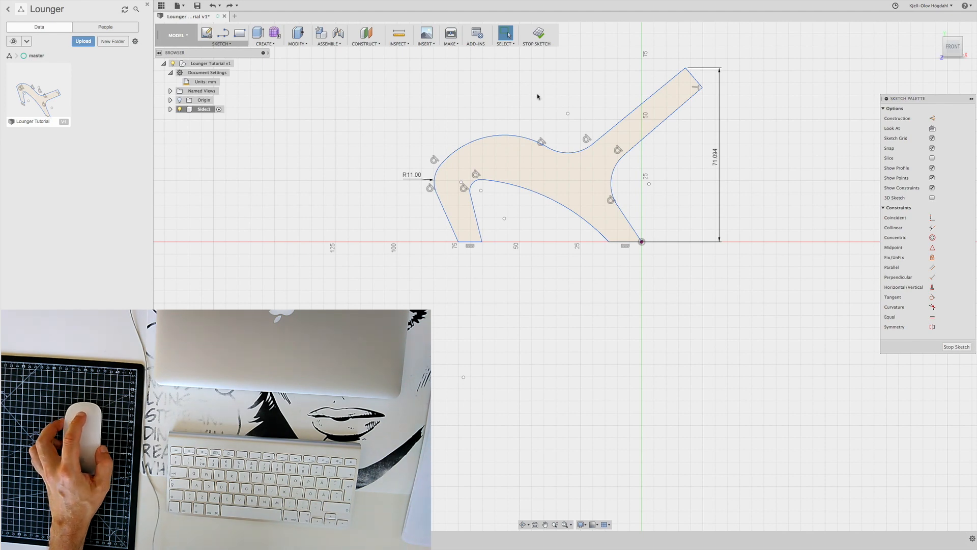
pyautogui.scroll(-2, 537, 97)
pyautogui.scroll(3, 538, 97)
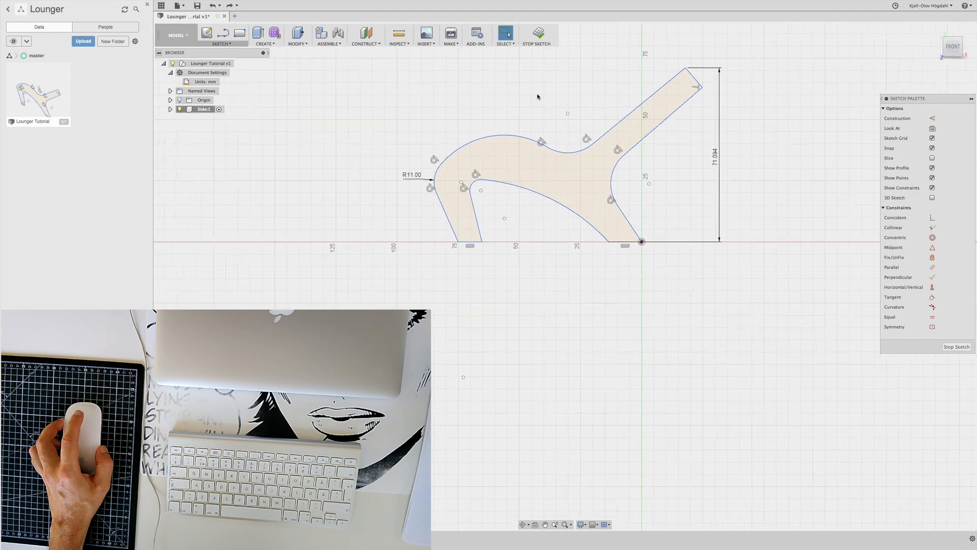
pyautogui.scroll(-3, 538, 97)
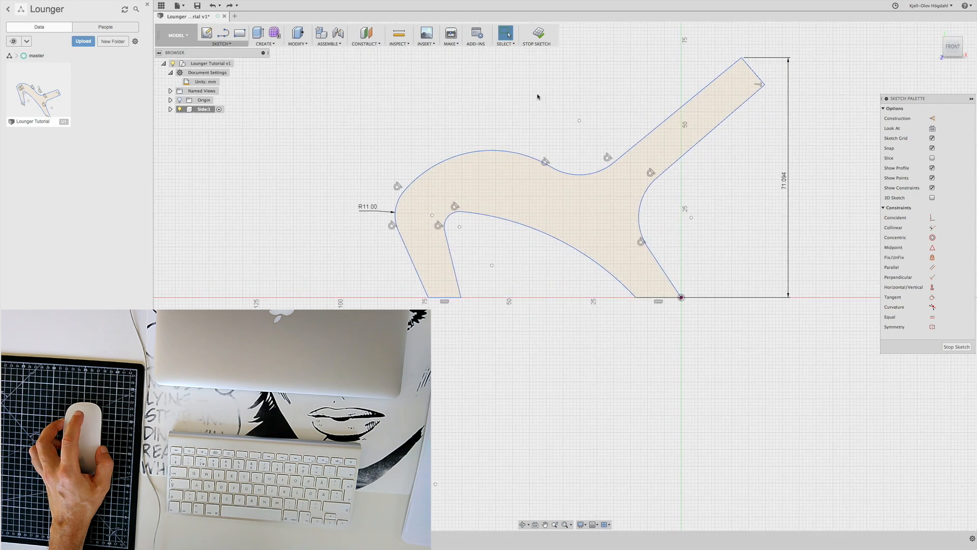
pyautogui.scroll(3, 538, 97)
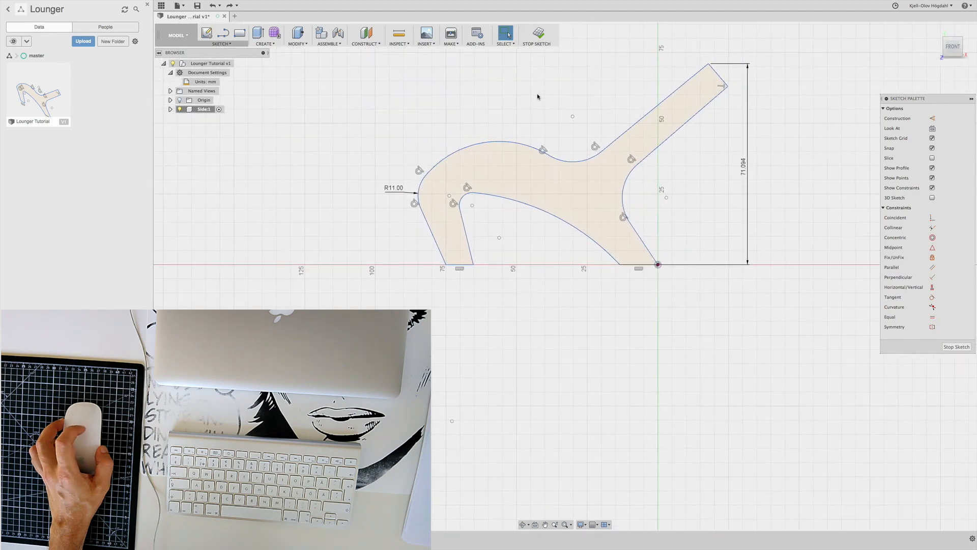
pyautogui.scroll(-1, 538, 97)
pyautogui.scroll(2, 537, 97)
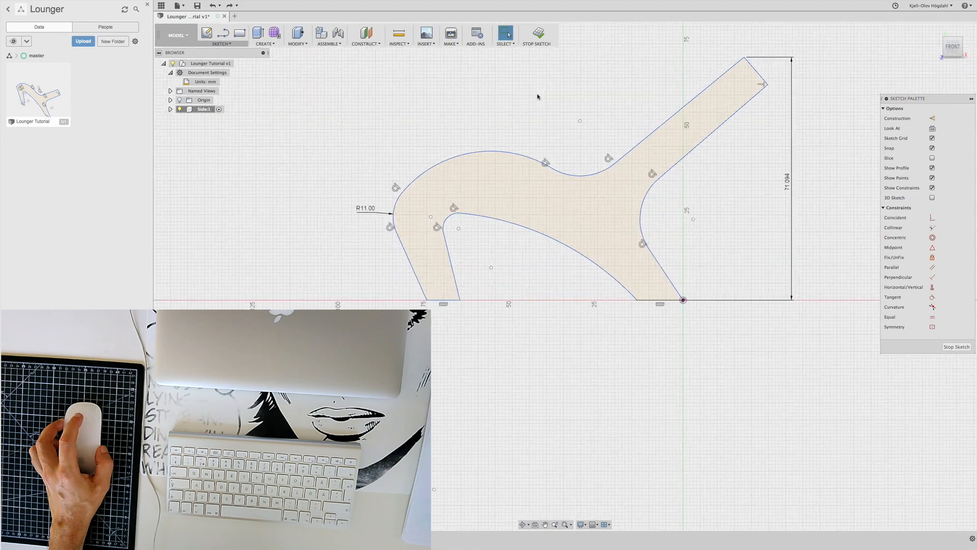
pyautogui.scroll(1, 541, 214)
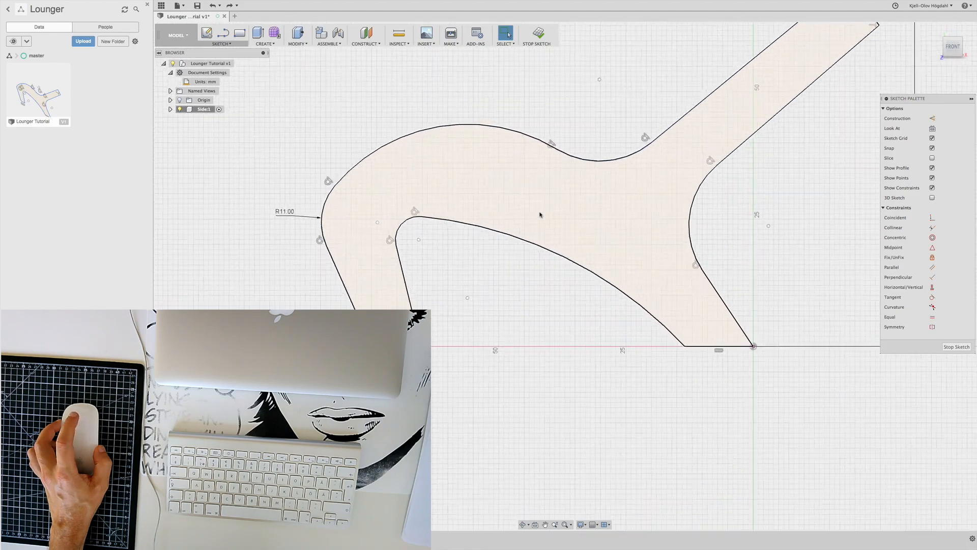
pyautogui.scroll(-4, 539, 212)
pyautogui.scroll(4, 445, 142)
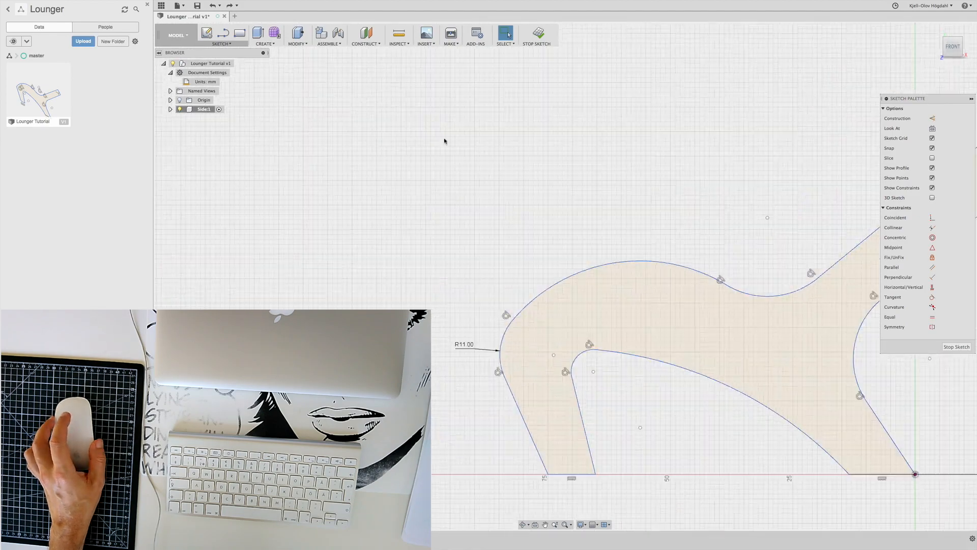
pyautogui.scroll(-1, 449, 144)
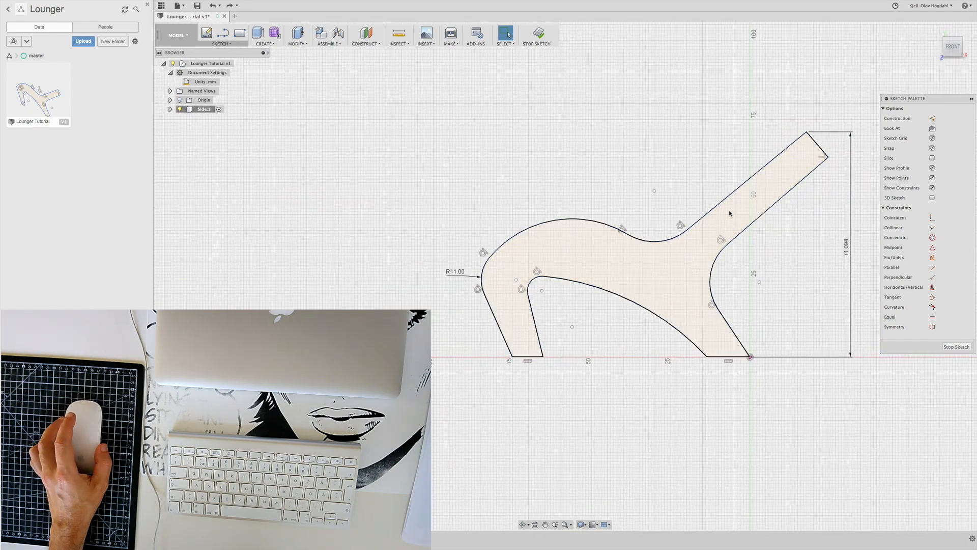
# Set the lounger's overall height dimension to 80 mm
pyautogui.click(545, 524)
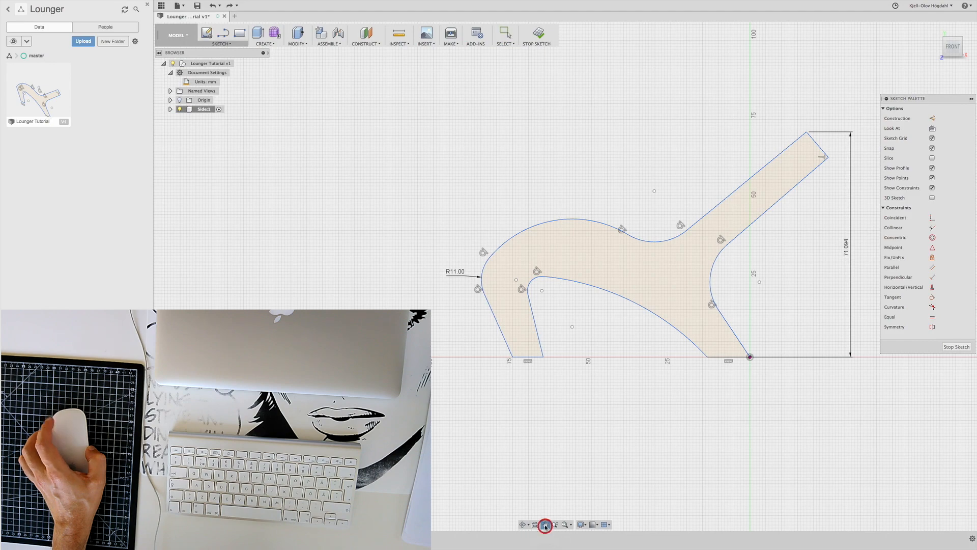
pyautogui.moveTo(624, 186)
pyautogui.mouseDown()
pyautogui.moveTo(498, 182)
pyautogui.moveTo(489, 157)
pyautogui.moveTo(543, 157)
pyautogui.moveTo(521, 173)
pyautogui.moveTo(528, 156)
pyautogui.mouseUp()
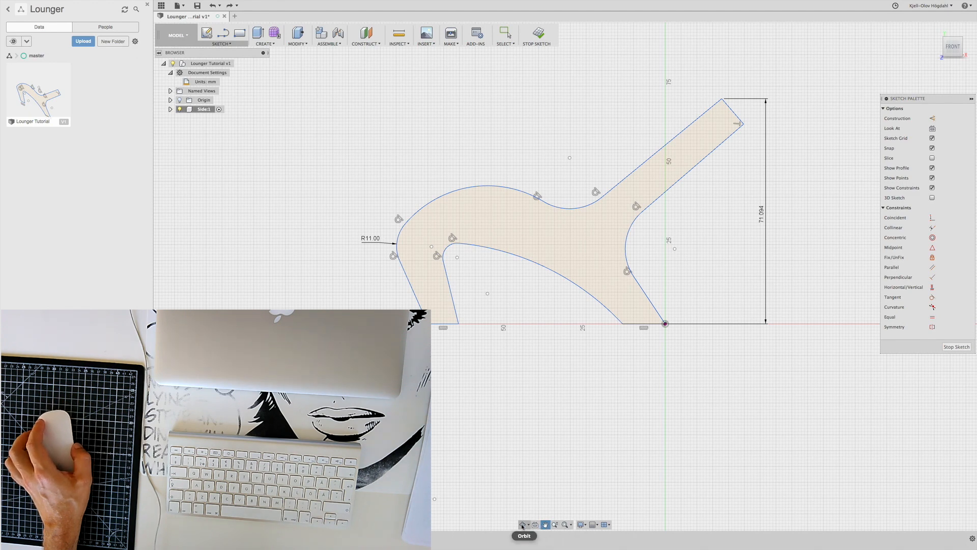
pyautogui.click(554, 393)
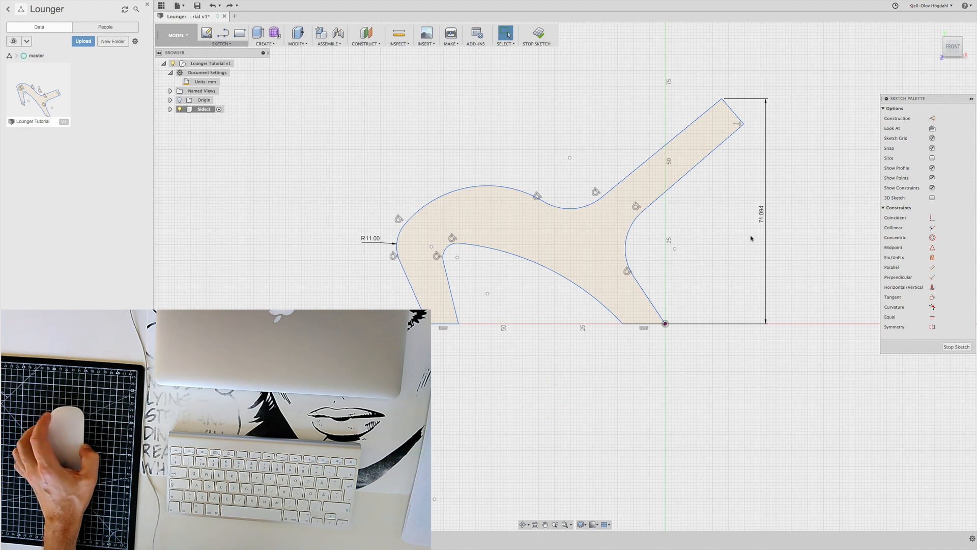
pyautogui.click(763, 219)
pyautogui.doubleClick(762, 219)
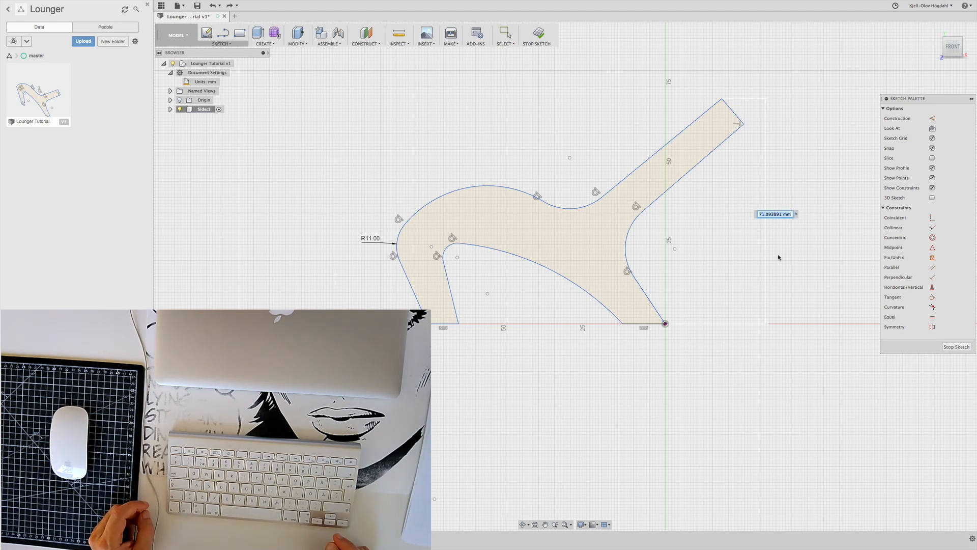
pyautogui.write('80')
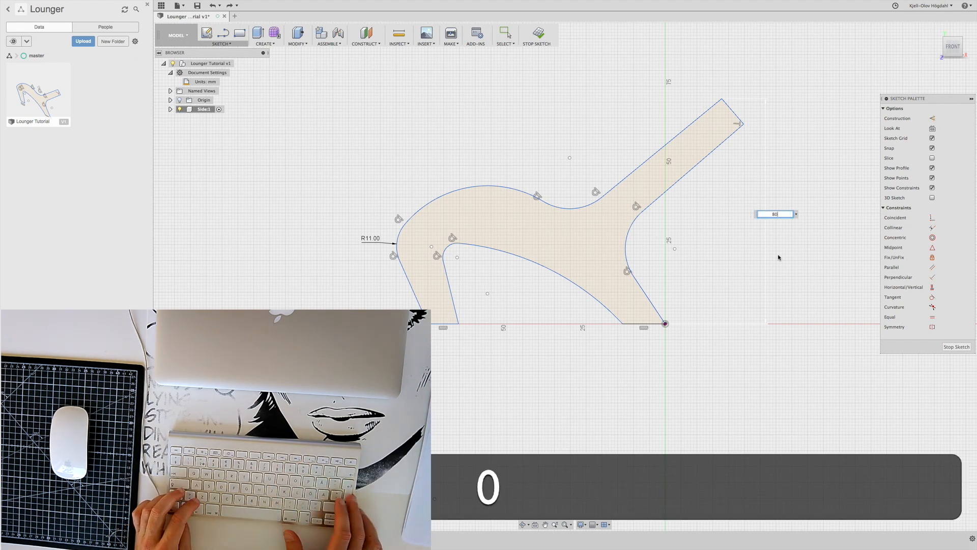
pyautogui.press('Return')
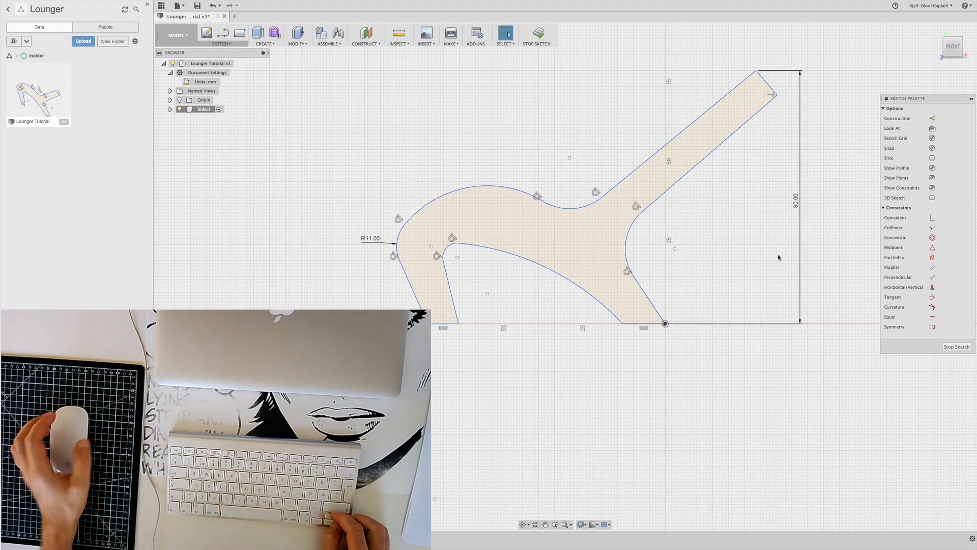
# Change the document's active units to Centimeter
pyautogui.click(200, 82)
pyautogui.click(224, 82)
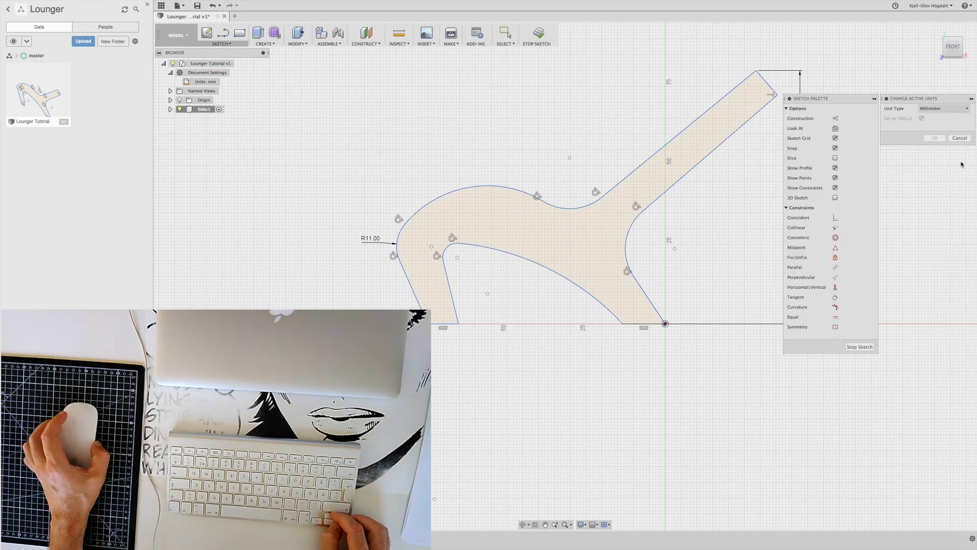
pyautogui.click(967, 108)
pyautogui.click(952, 119)
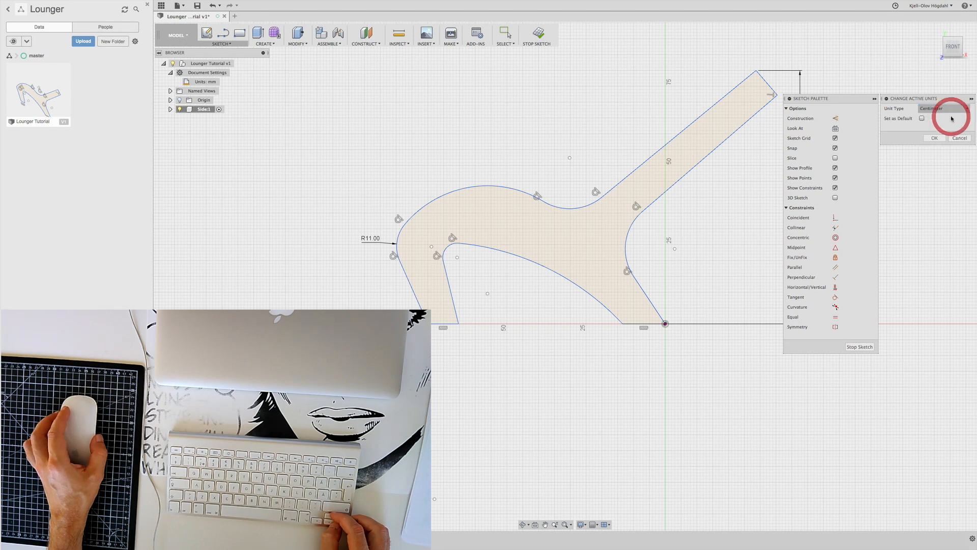
pyautogui.click(935, 138)
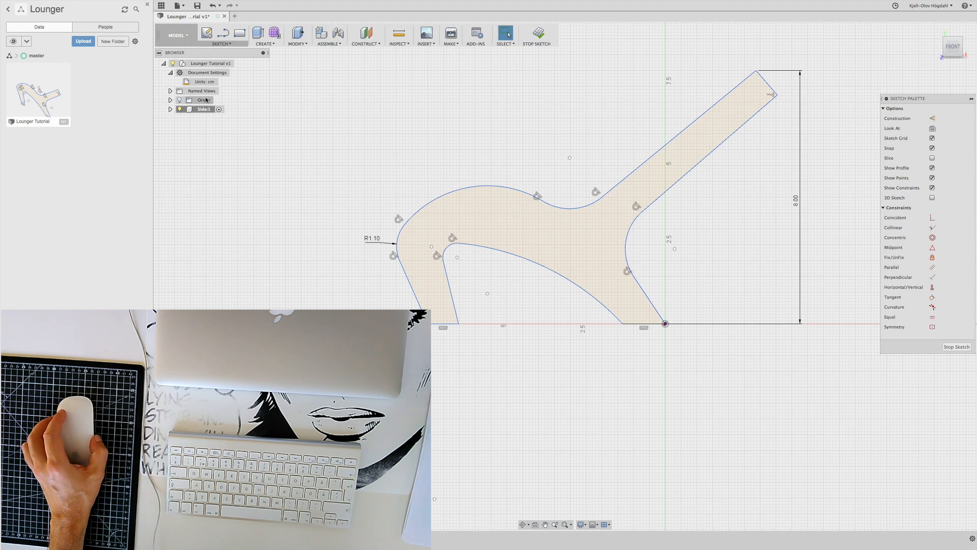
# Set the document's active units back to Millimeter
pyautogui.click(223, 81)
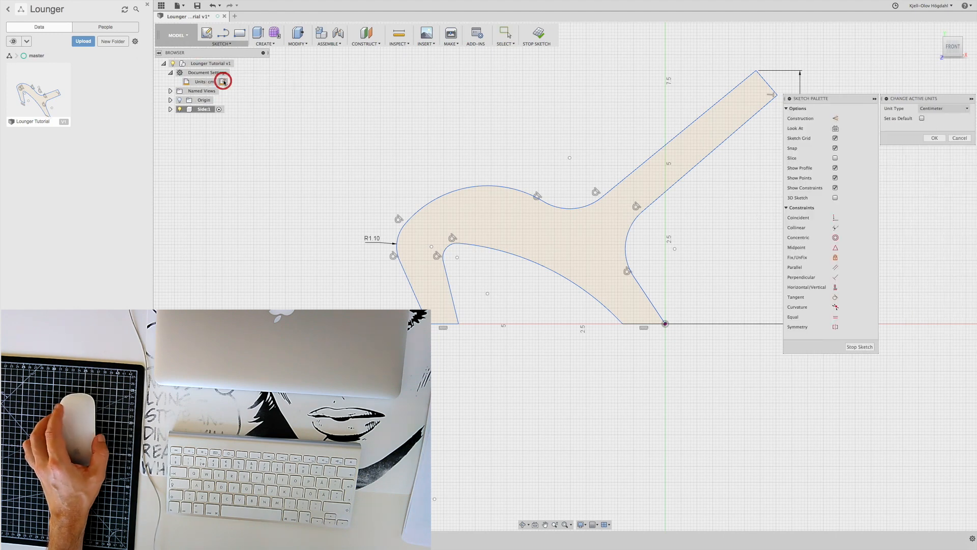
pyautogui.click(969, 108)
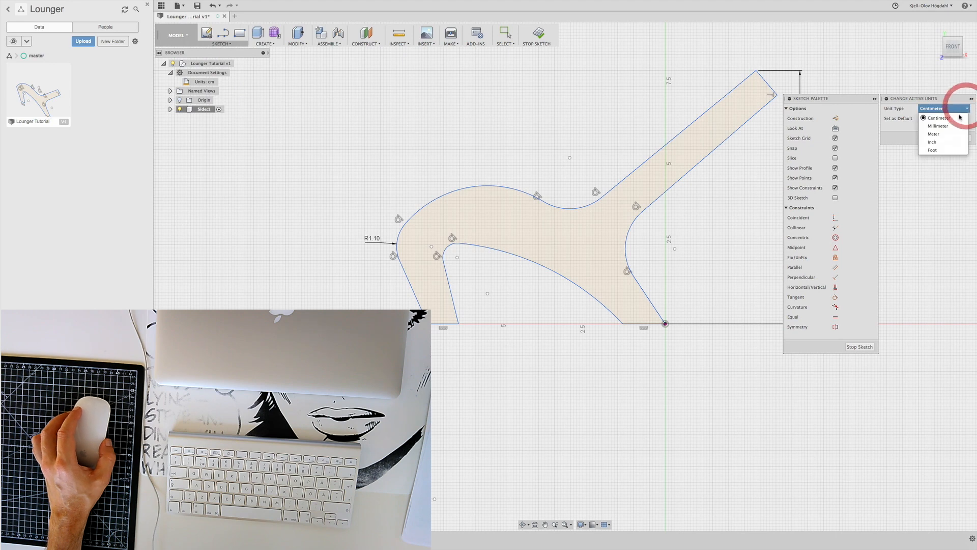
pyautogui.click(949, 127)
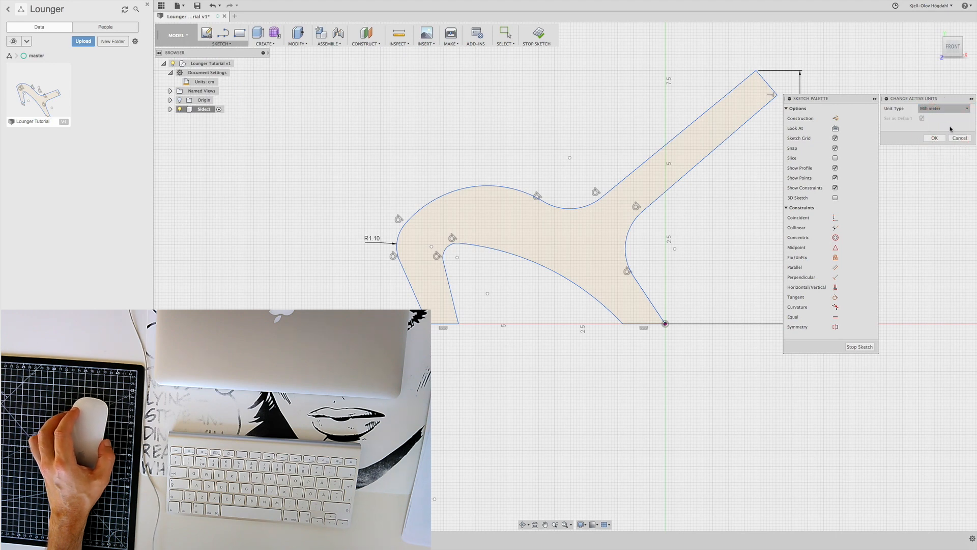
pyautogui.click(935, 138)
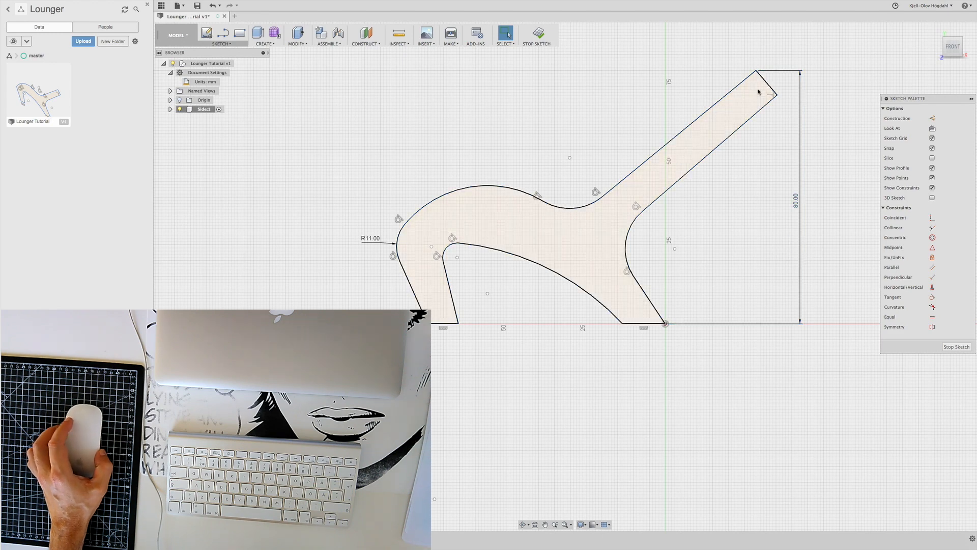
# Move the backrest's upper tip inward to X 24 mm and enlarge the rear arc below the backrest to a radius of about 20.8 mm
pyautogui.moveTo(756, 72)
pyautogui.mouseDown()
pyautogui.moveTo(727, 69)
pyautogui.moveTo(747, 83)
pyautogui.moveTo(746, 48)
pyautogui.moveTo(758, 62)
pyautogui.moveTo(792, 66)
pyautogui.moveTo(621, 79)
pyautogui.moveTo(819, 78)
pyautogui.moveTo(713, 76)
pyautogui.moveTo(816, 76)
pyautogui.moveTo(744, 72)
pyautogui.moveTo(744, 50)
pyautogui.moveTo(748, 72)
pyautogui.moveTo(713, 72)
pyautogui.moveTo(786, 76)
pyautogui.moveTo(752, 74)
pyautogui.mouseUp()
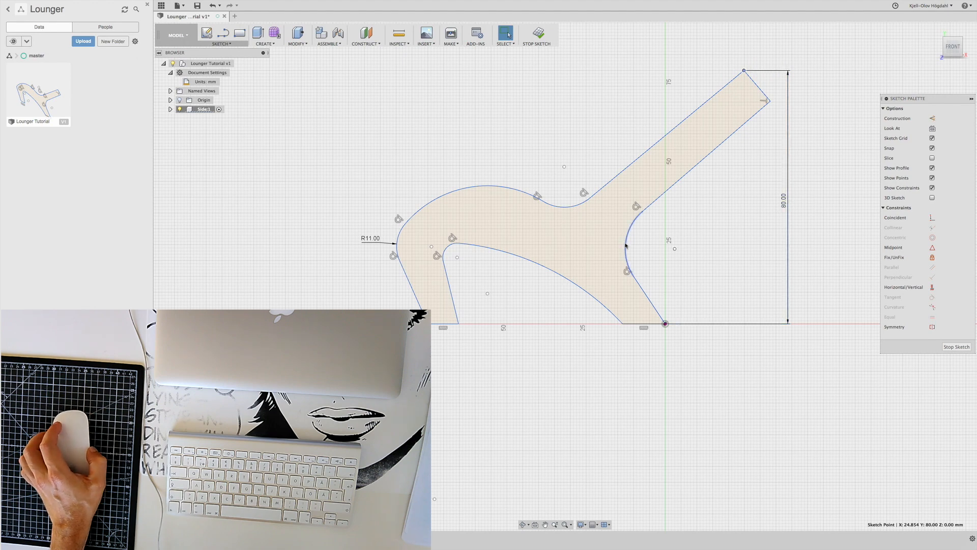
pyautogui.moveTo(626, 243); pyautogui.dragTo(632, 243)
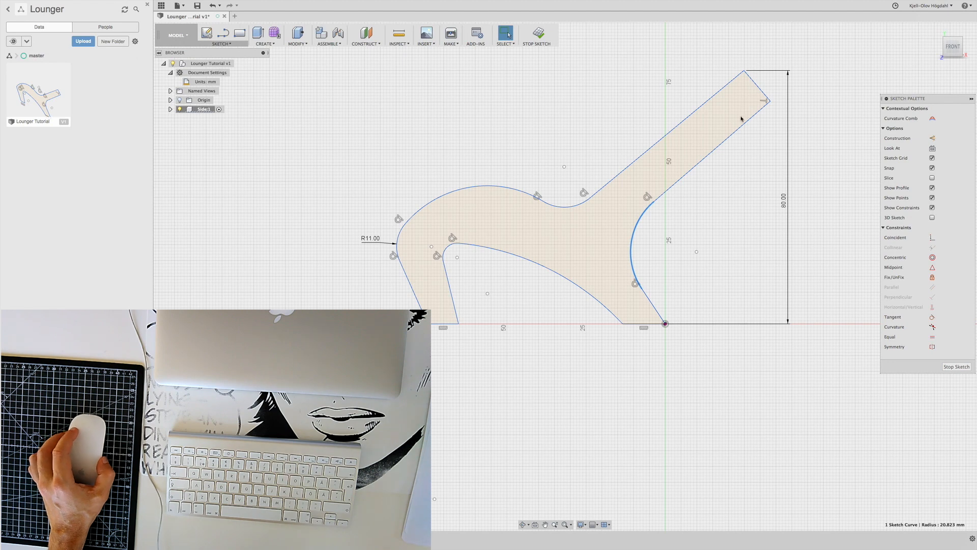
pyautogui.moveTo(744, 71)
pyautogui.mouseDown()
pyautogui.moveTo(727, 70)
pyautogui.moveTo(757, 72)
pyautogui.moveTo(740, 72)
pyautogui.mouseUp()
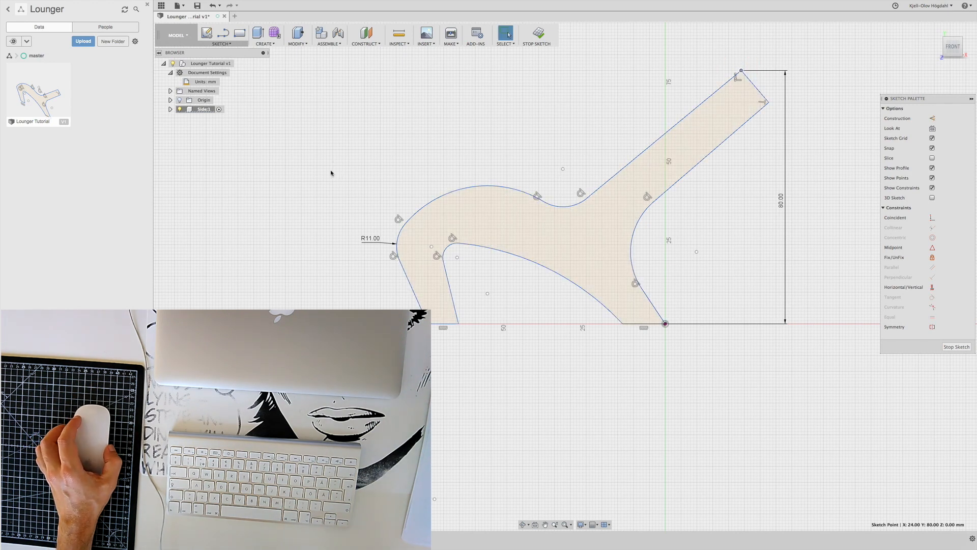
# Try window selections of different extents around the rounded front corner and front leg, clearing the selection in between
pyautogui.moveTo(325, 172); pyautogui.dragTo(431, 300)
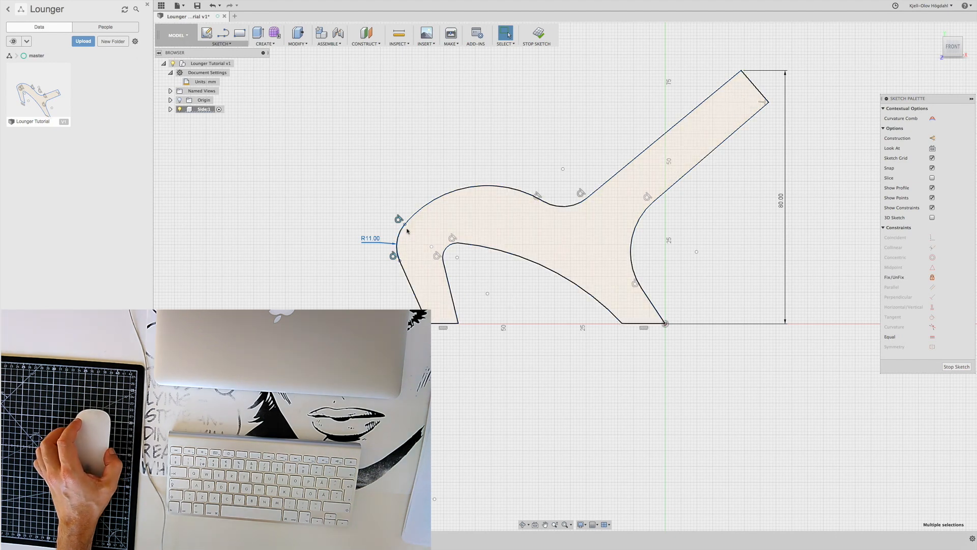
pyautogui.click(342, 210)
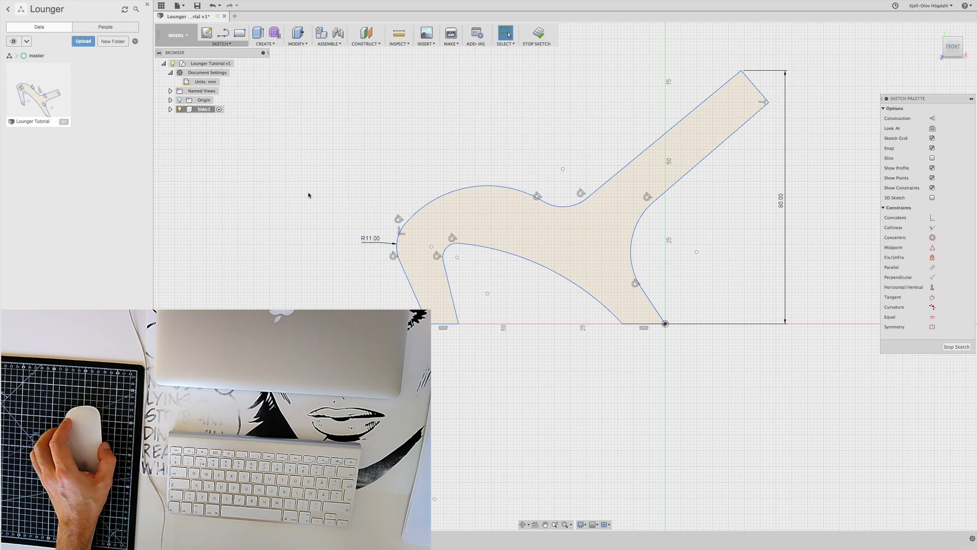
pyautogui.moveTo(307, 192); pyautogui.dragTo(443, 340)
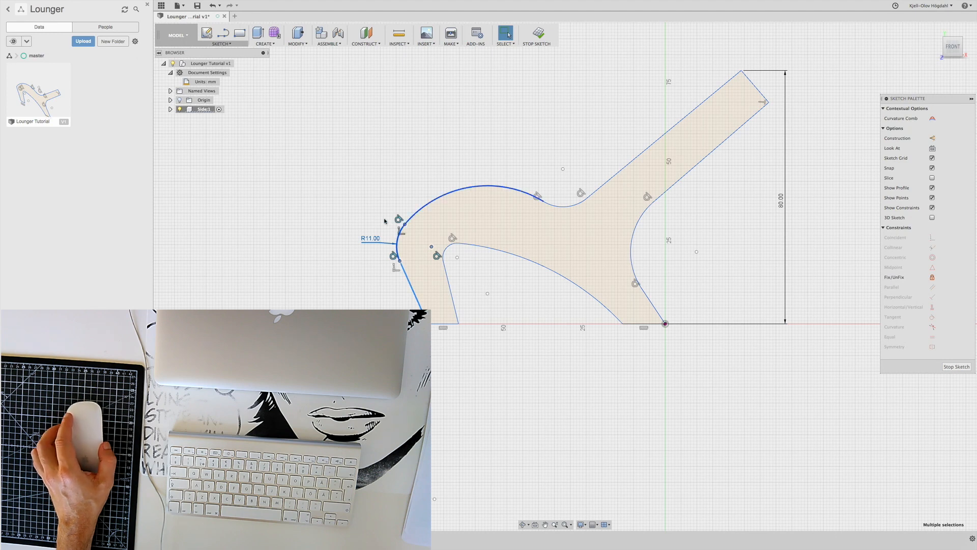
pyautogui.click(321, 216)
pyautogui.moveTo(318, 184); pyautogui.dragTo(467, 283)
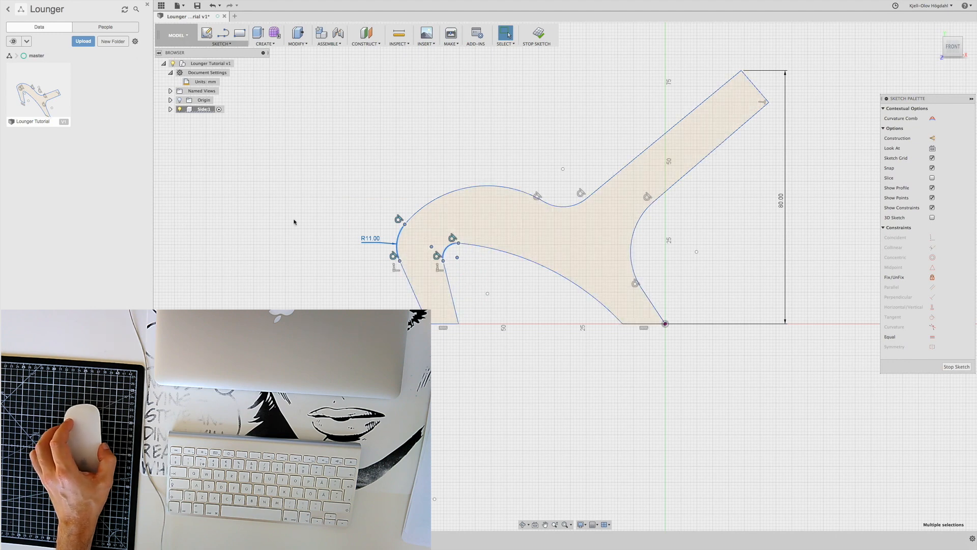
pyautogui.click(308, 212)
pyautogui.moveTo(346, 176); pyautogui.dragTo(423, 237)
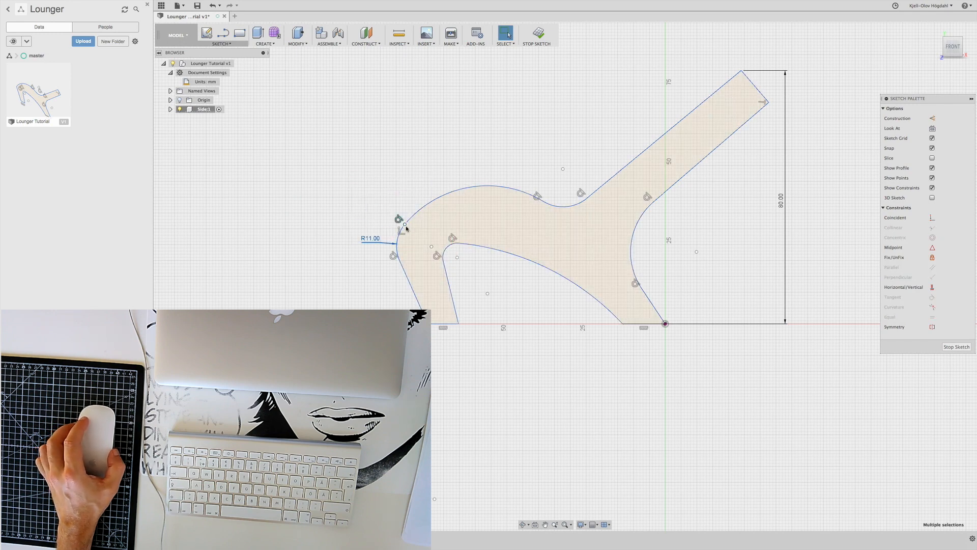
pyautogui.moveTo(310, 190); pyautogui.dragTo(425, 270)
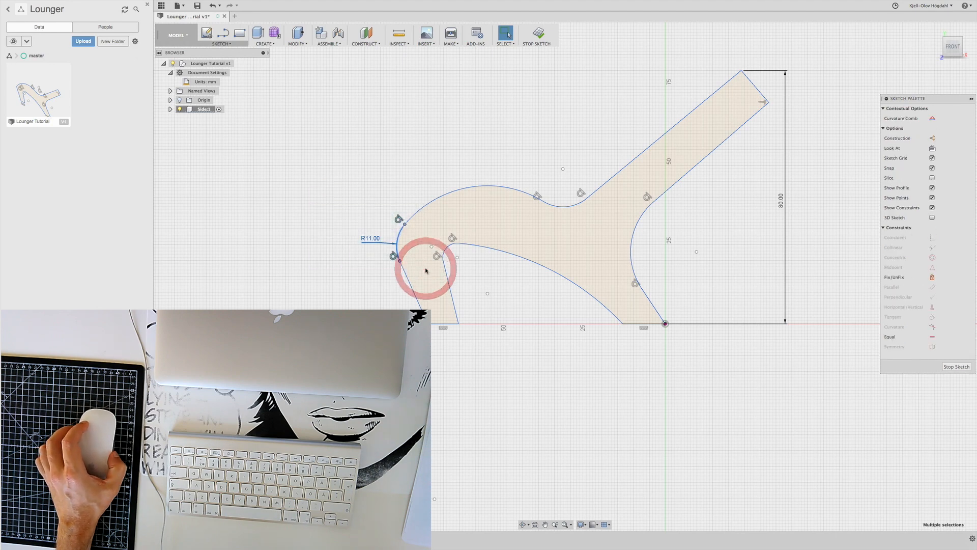
pyautogui.click(330, 183)
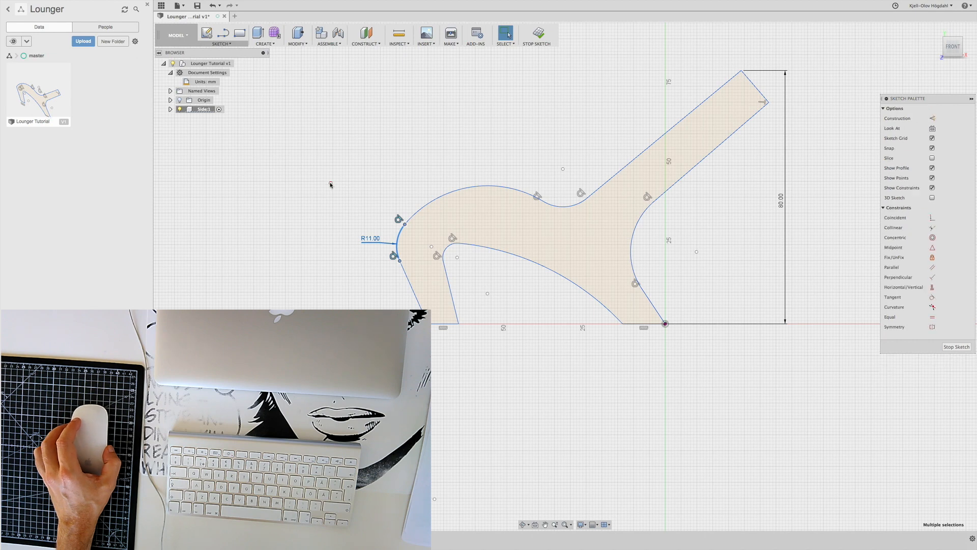
# Window-select the front leg with both rounded corners and slide it along the baseline slightly closer to the rear leg
pyautogui.moveTo(307, 192); pyautogui.dragTo(476, 343)
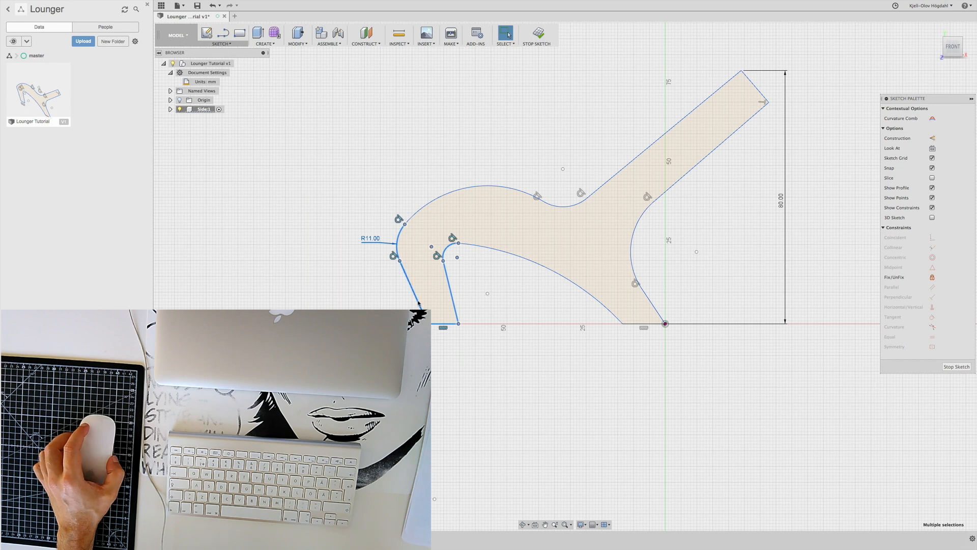
pyautogui.moveTo(417, 301)
pyautogui.mouseDown()
pyautogui.moveTo(399, 301)
pyautogui.moveTo(474, 301)
pyautogui.moveTo(400, 286)
pyautogui.moveTo(458, 286)
pyautogui.moveTo(407, 286)
pyautogui.mouseUp()
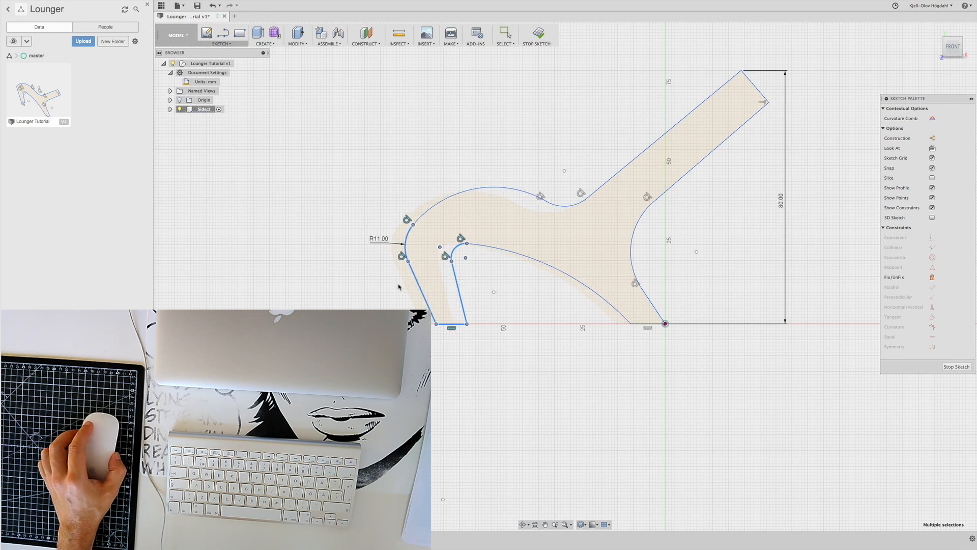
pyautogui.moveTo(399, 285)
pyautogui.mouseDown()
pyautogui.moveTo(460, 283)
pyautogui.moveTo(407, 281)
pyautogui.mouseUp()
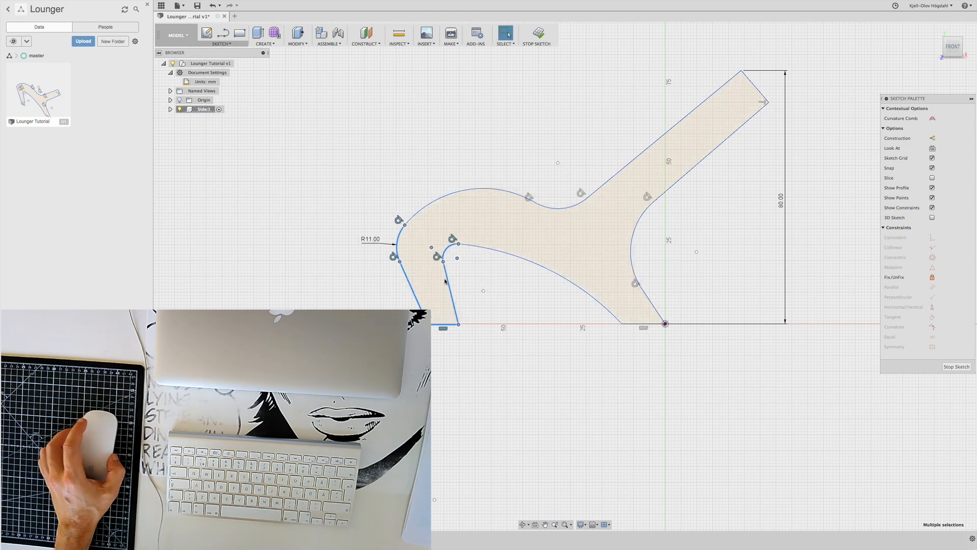
pyautogui.moveTo(447, 283)
pyautogui.mouseDown()
pyautogui.moveTo(460, 283)
pyautogui.moveTo(400, 281)
pyautogui.moveTo(446, 282)
pyautogui.moveTo(432, 285)
pyautogui.mouseUp()
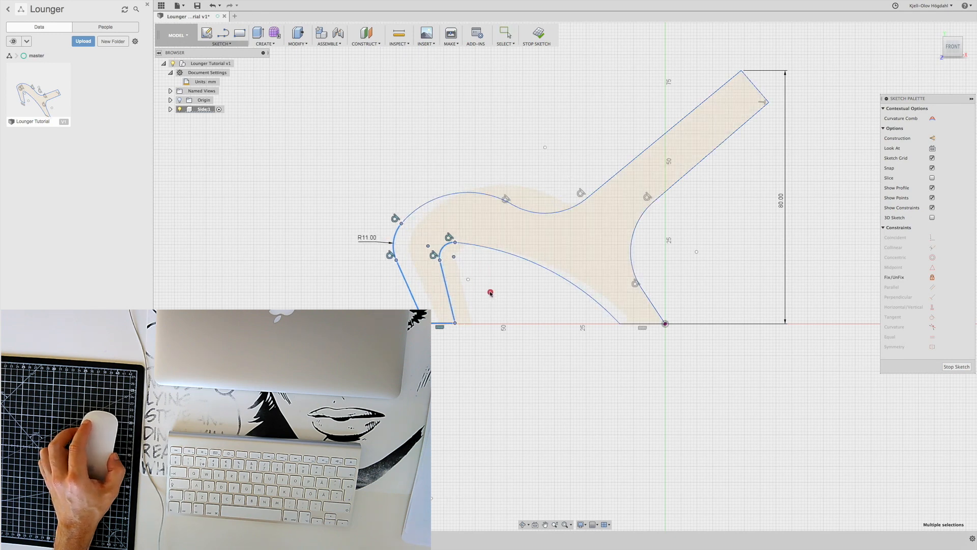
pyautogui.moveTo(490, 292); pyautogui.dragTo(421, 290)
pyautogui.click(373, 283)
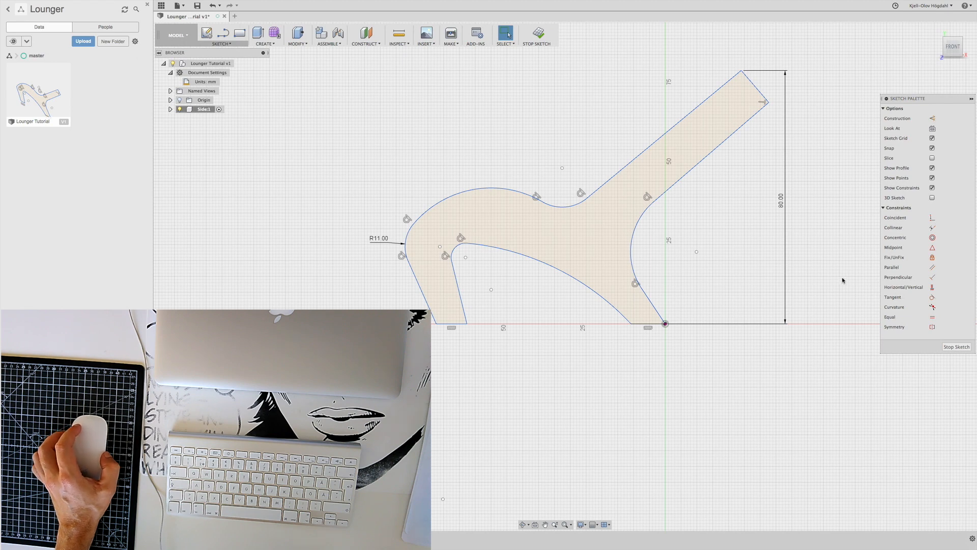
# Try to apply a Collinear constraint to the bottom edges of the rear and front legs
pyautogui.click(896, 229)
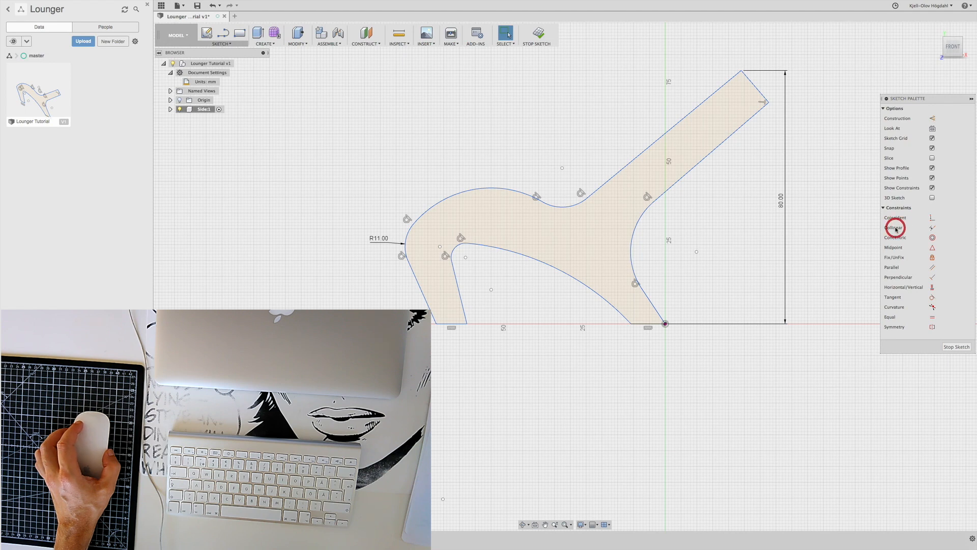
pyautogui.click(644, 324)
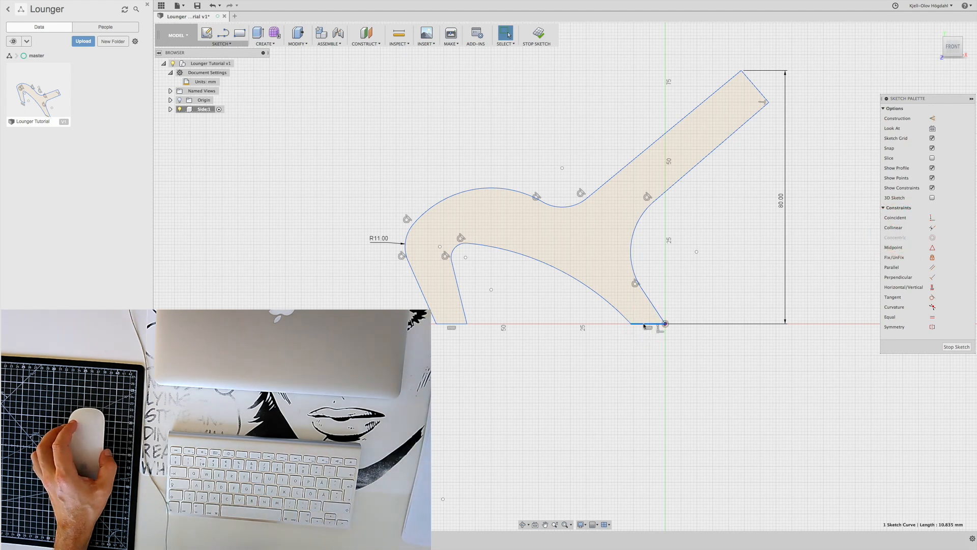
pyautogui.keyDown('super'); pyautogui.click(458, 323); pyautogui.keyUp('super')
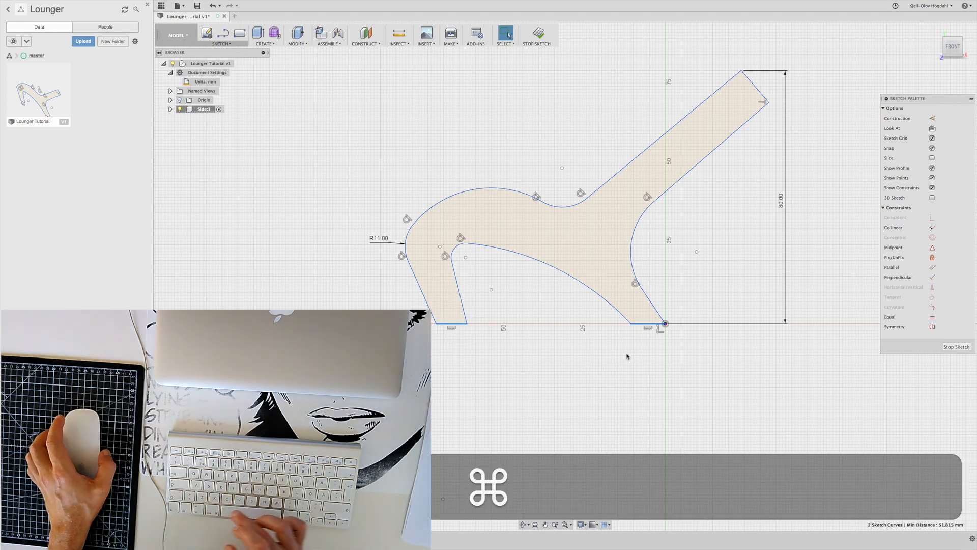
pyautogui.click(895, 228)
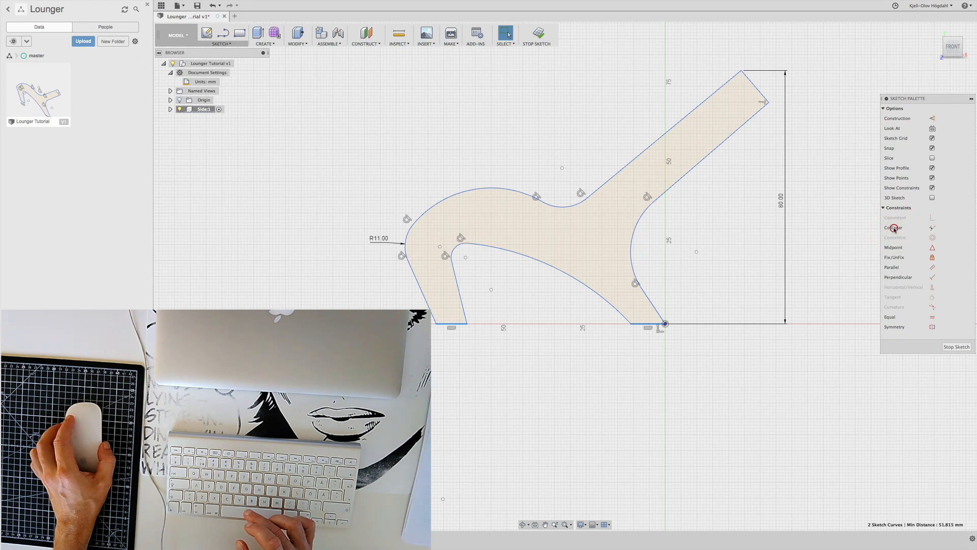
pyautogui.click(890, 228)
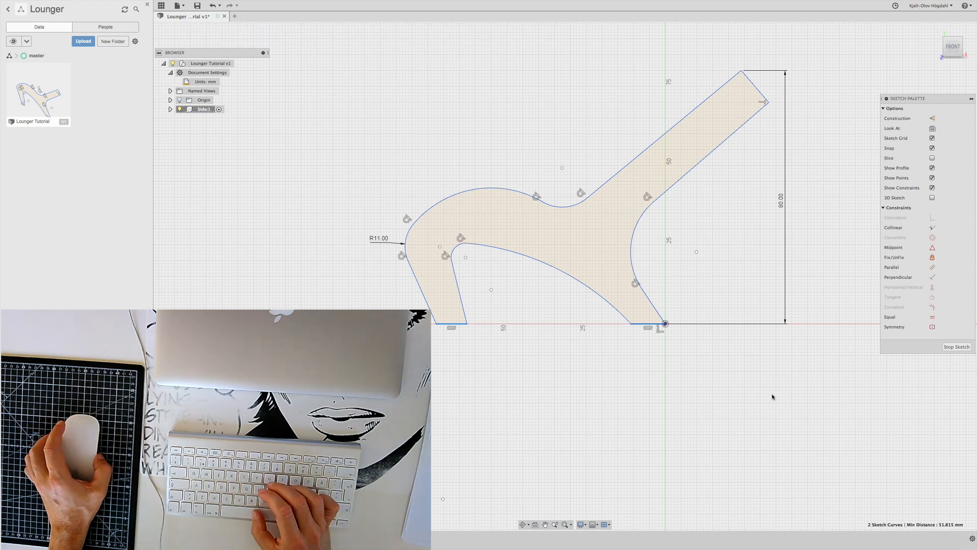
# Try moving the front leg's bottom edge off the baseline, and undo the recent sketch changes
pyautogui.click(578, 343)
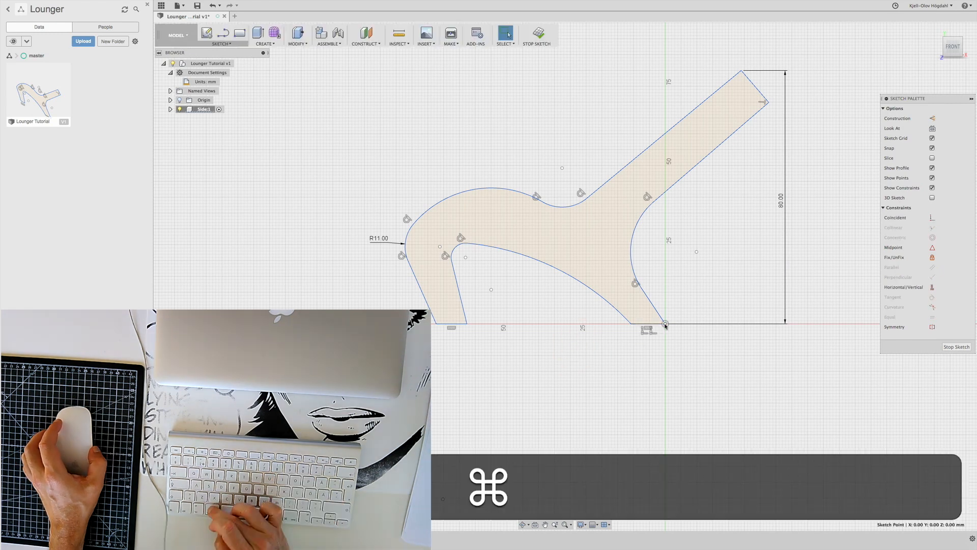
pyautogui.click(884, 208)
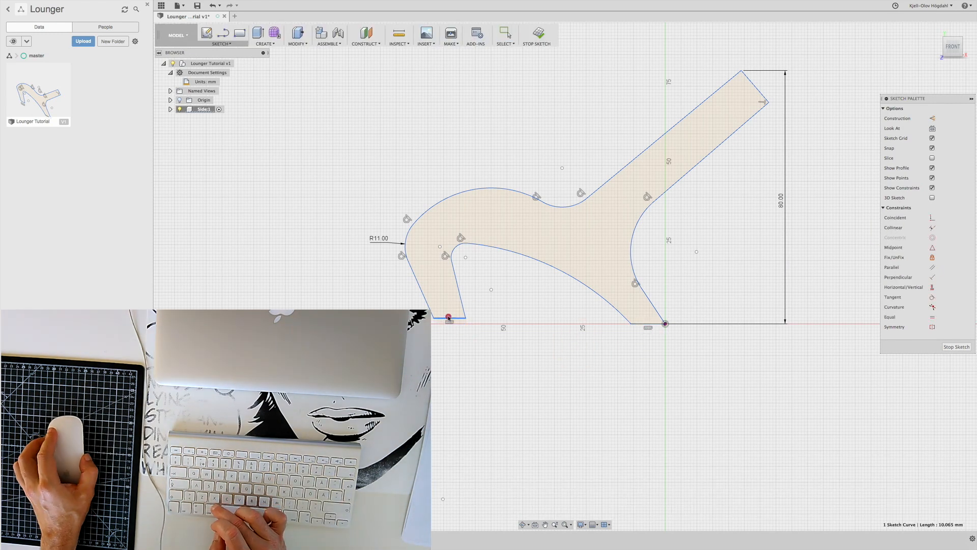
pyautogui.click(77, 4)
pyautogui.click(467, 323)
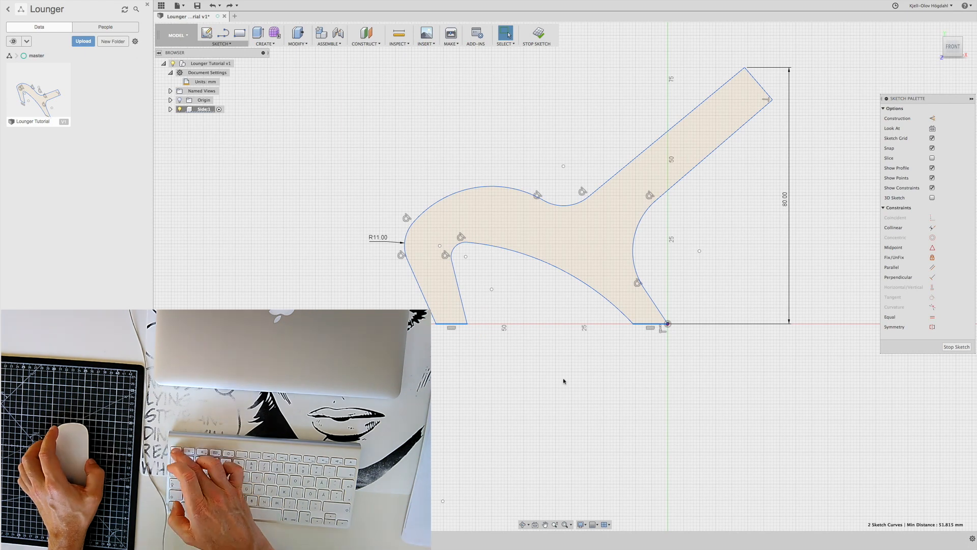
pyautogui.keyDown('super'); pyautogui.click(437, 324); pyautogui.keyUp('super')
pyautogui.press('super+z')
pyautogui.press('super+z')
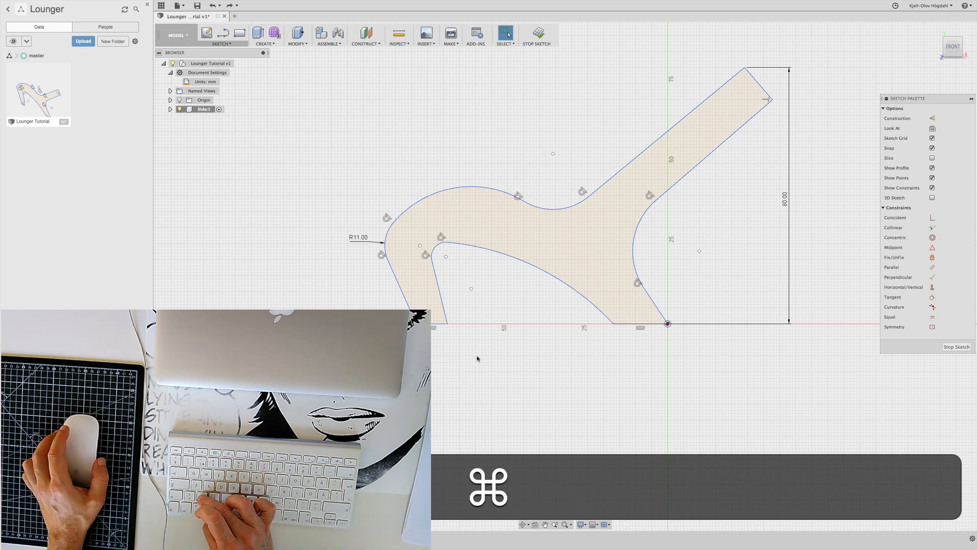
pyautogui.press('super+shift+z')
pyautogui.press('super+shift+z')
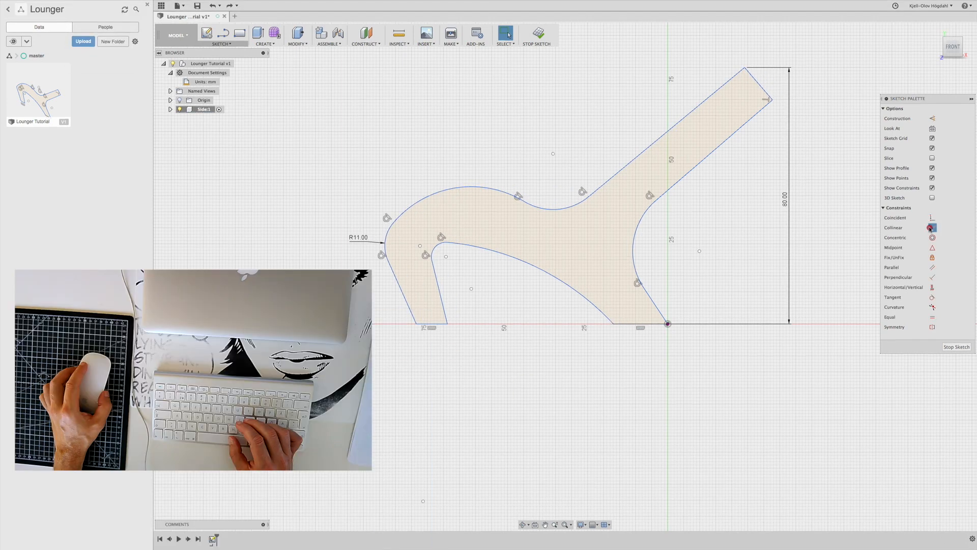
# Apply a Collinear constraint between the bottom edge of the rear leg and the bottom edge of the front leg
pyautogui.click(933, 228)
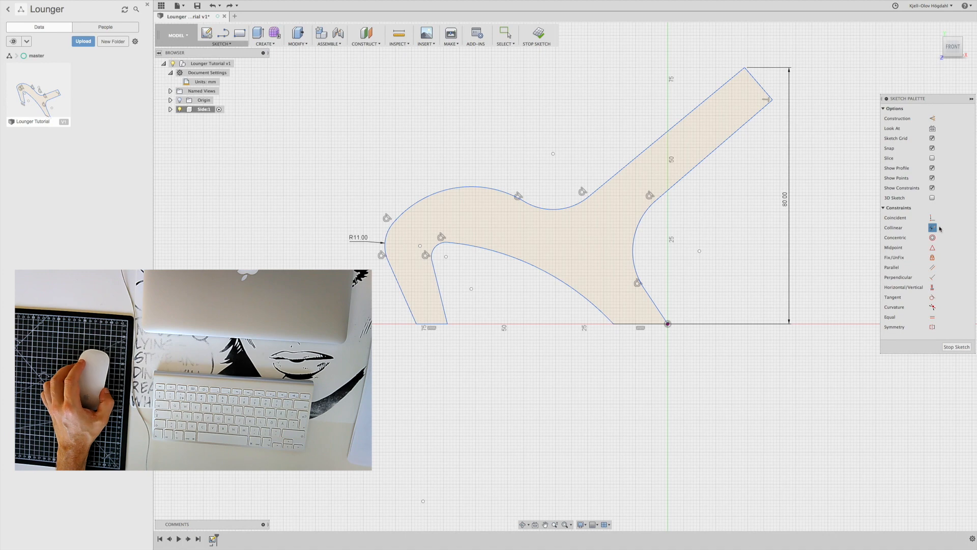
pyautogui.click(893, 230)
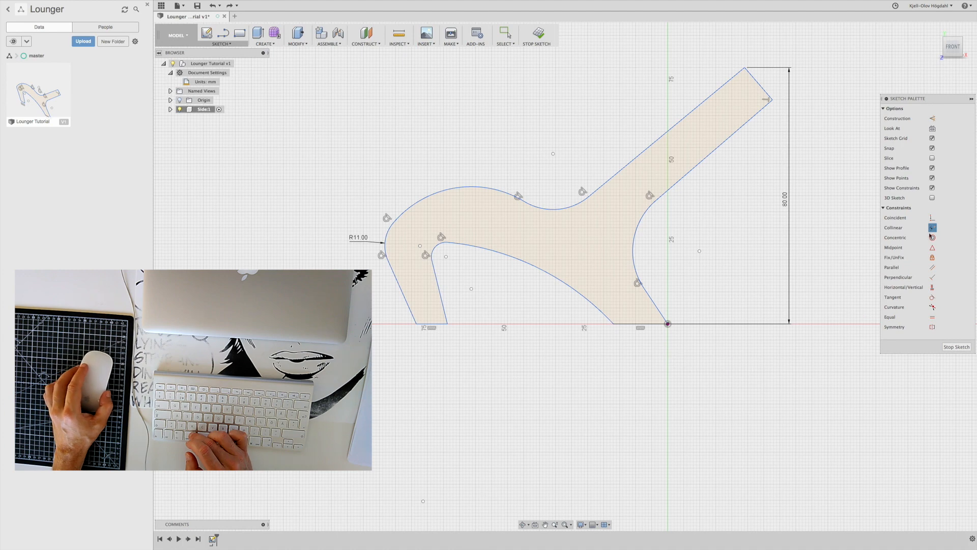
pyautogui.click(653, 324)
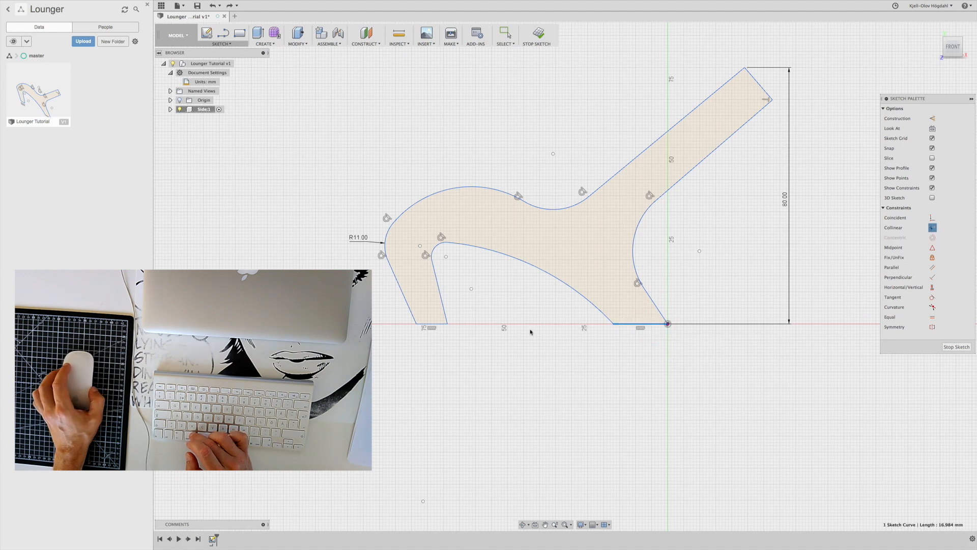
pyautogui.click(436, 324)
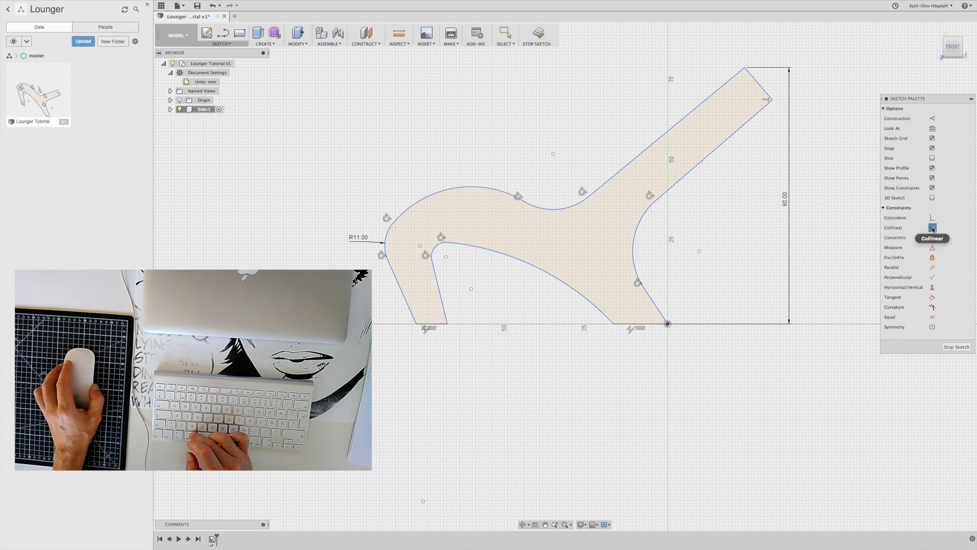
pyautogui.click(933, 228)
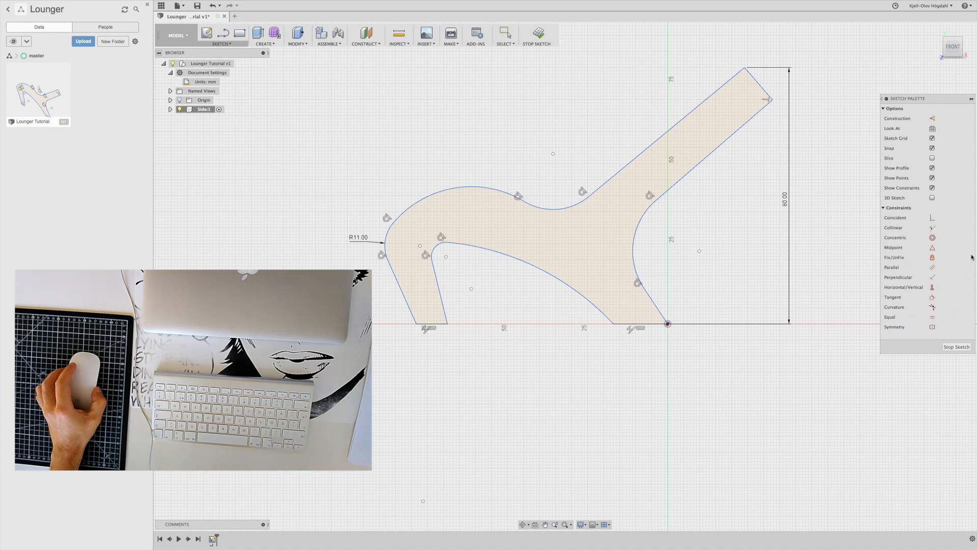
pyautogui.click(932, 228)
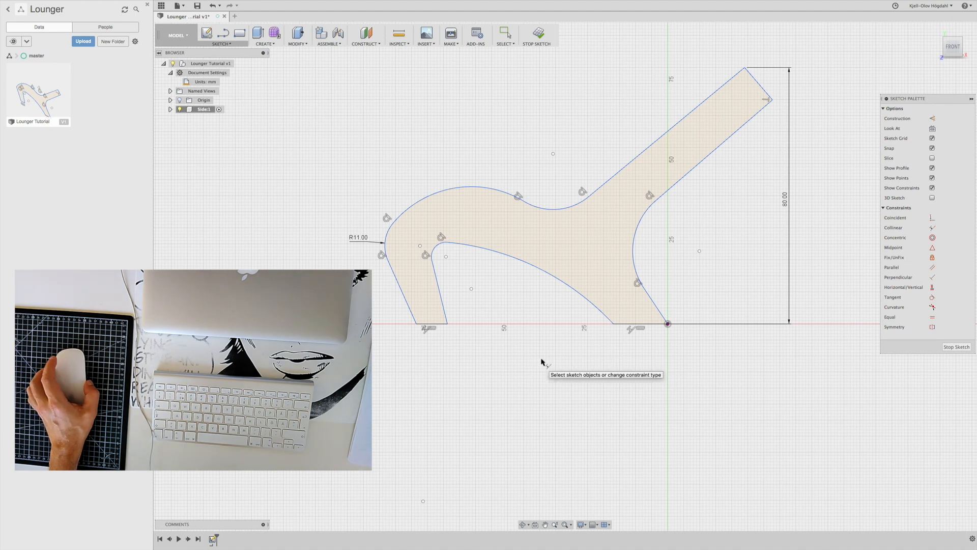
pyautogui.click(935, 228)
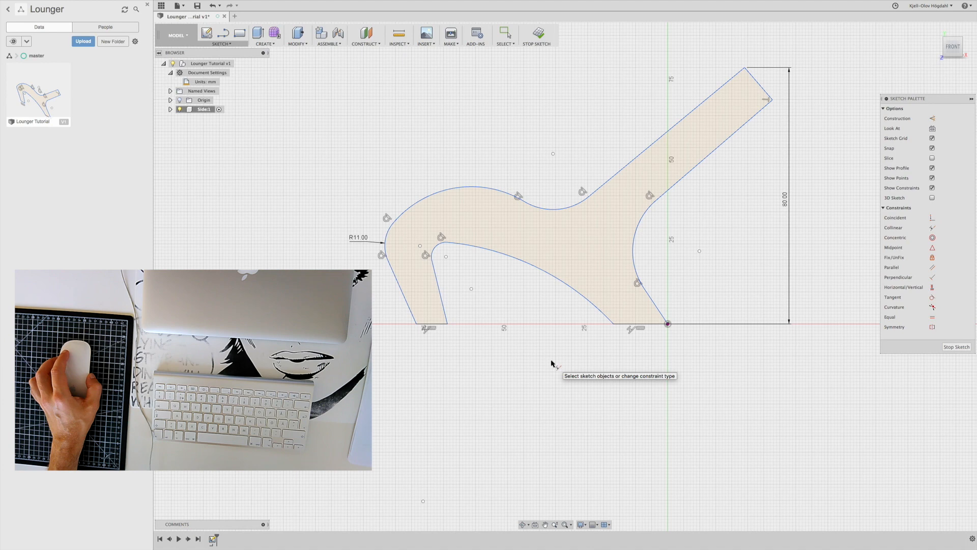
pyautogui.click(482, 114)
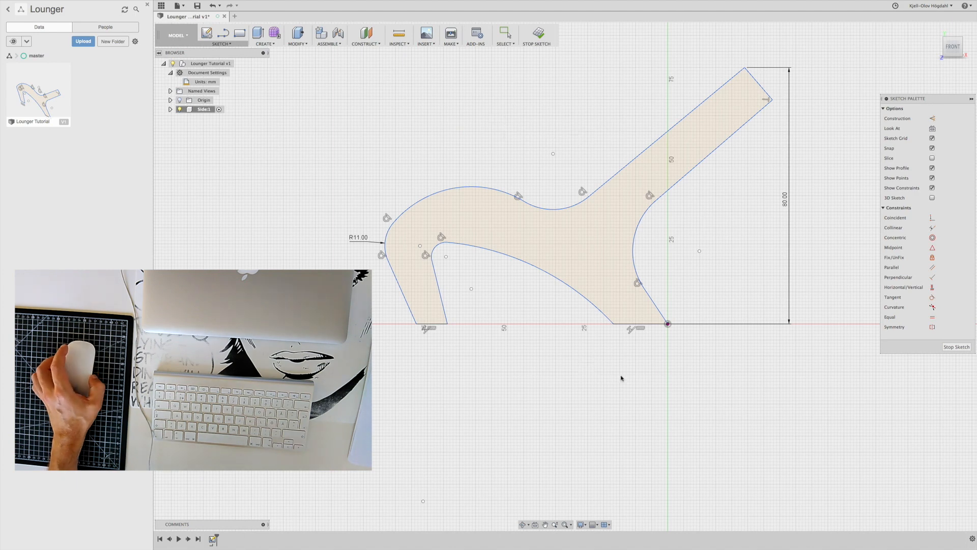
pyautogui.click(930, 228)
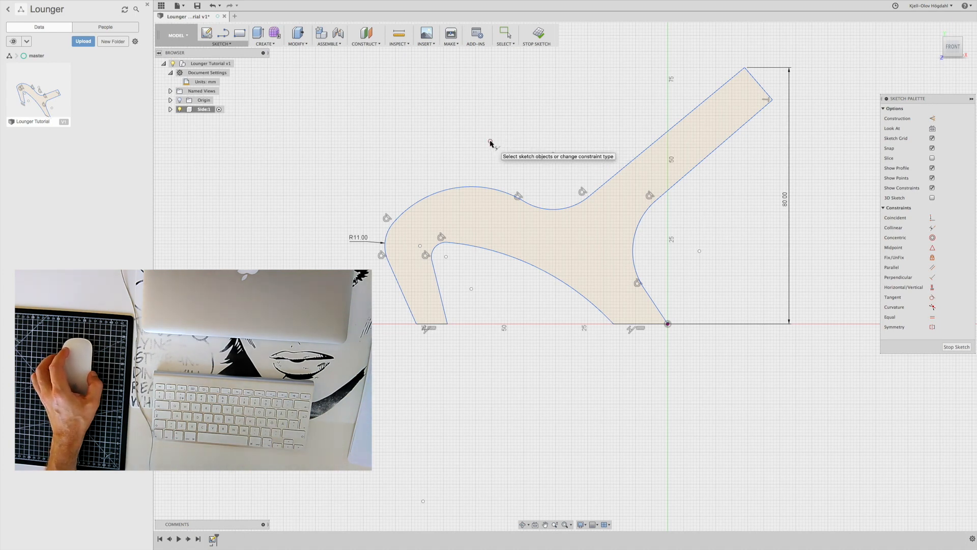
pyautogui.click(492, 141)
pyautogui.click(505, 141)
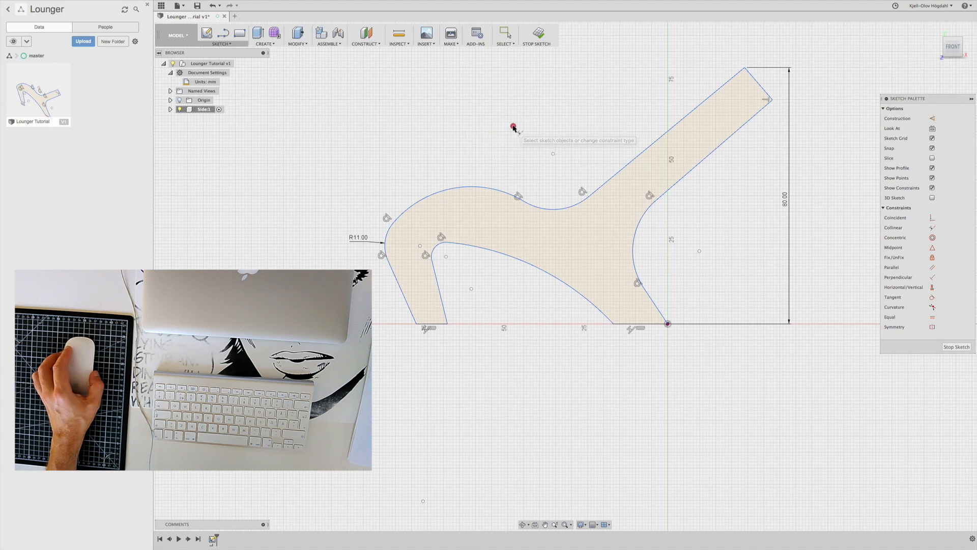
pyautogui.click(514, 126)
pyautogui.click(932, 228)
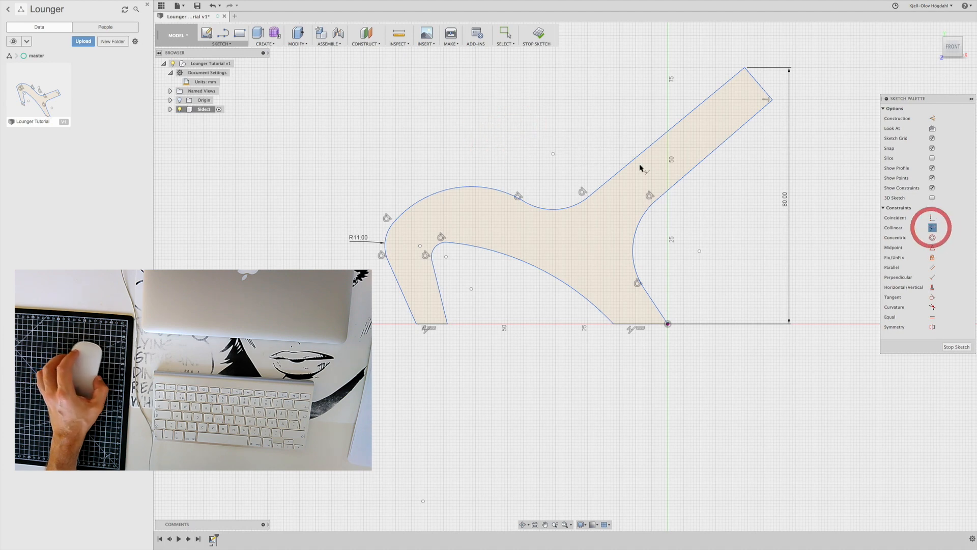
pyautogui.click(499, 145)
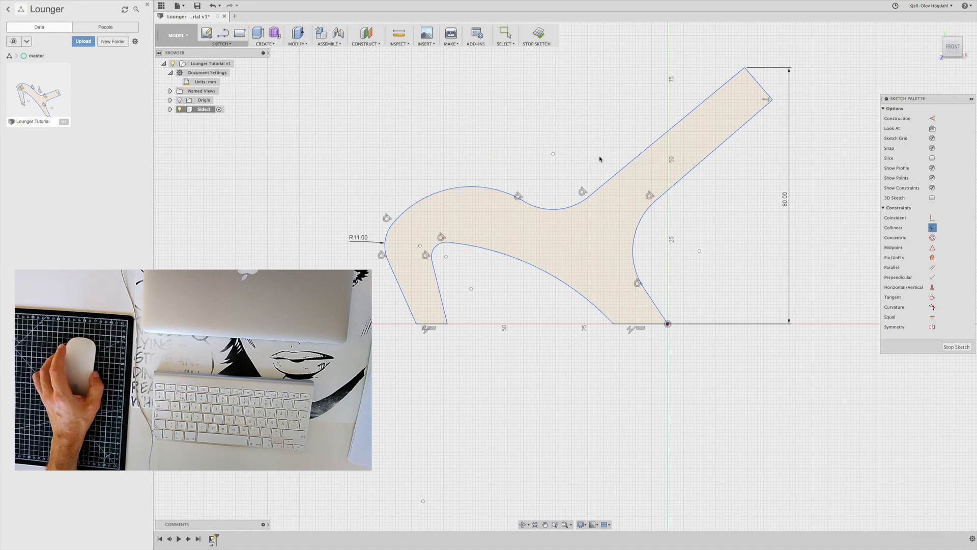
pyautogui.click(483, 146)
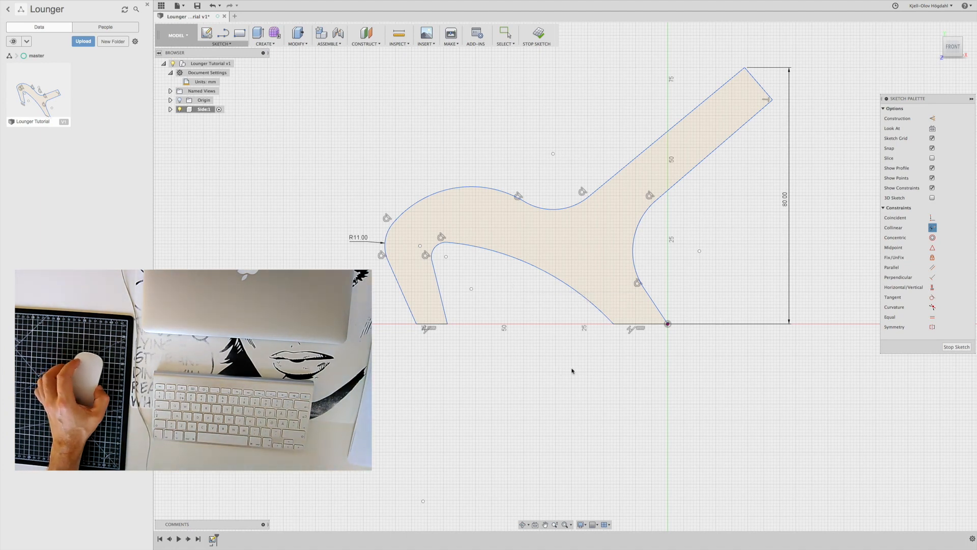
# Leave the Collinear command and select the collinear markers under both legs to examine which edges they link
pyautogui.click(630, 330)
pyautogui.click(631, 330)
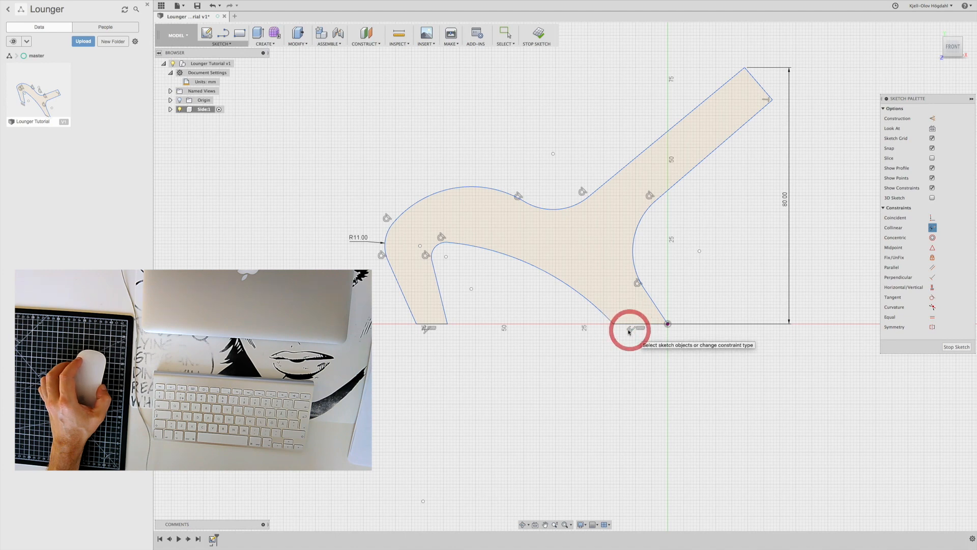
pyautogui.click(631, 330)
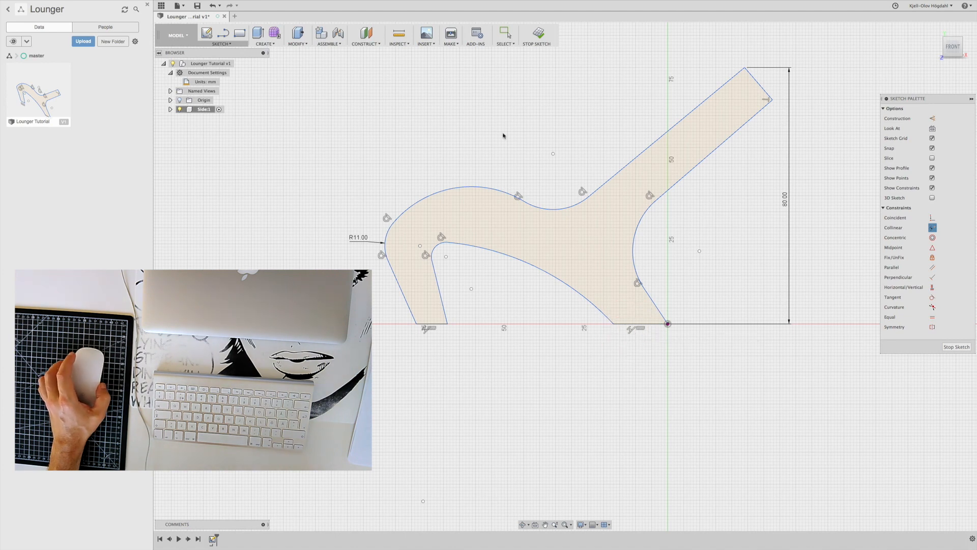
pyautogui.press('Escape')
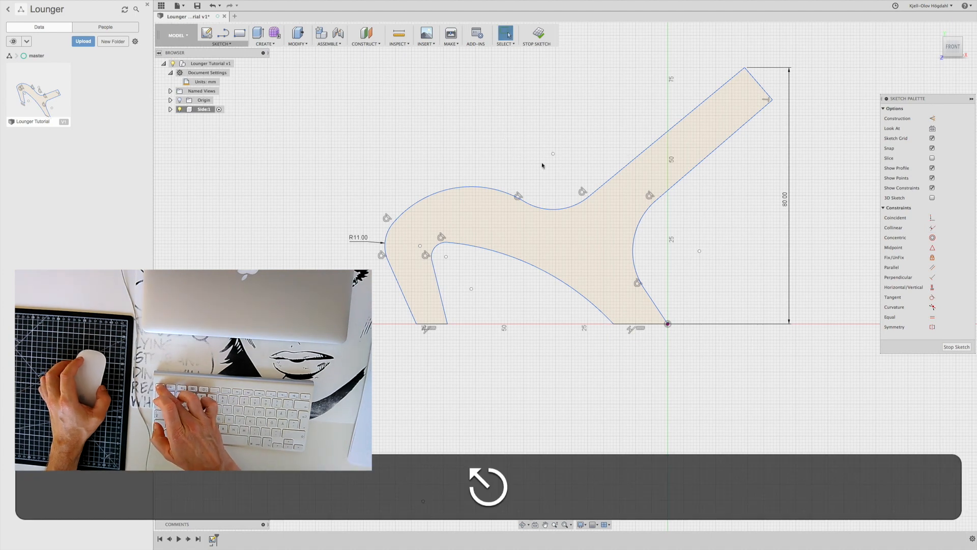
pyautogui.click(630, 329)
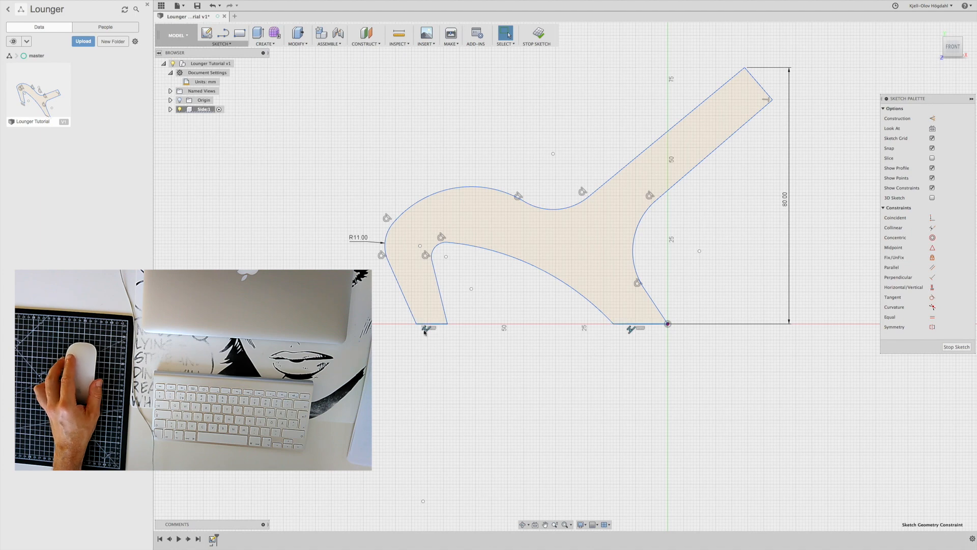
pyautogui.click(426, 329)
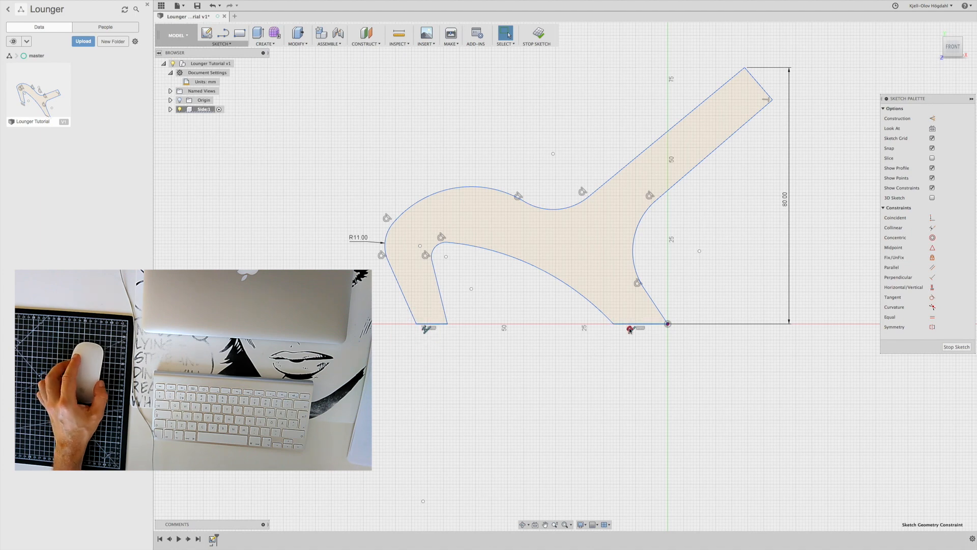
pyautogui.click(630, 329)
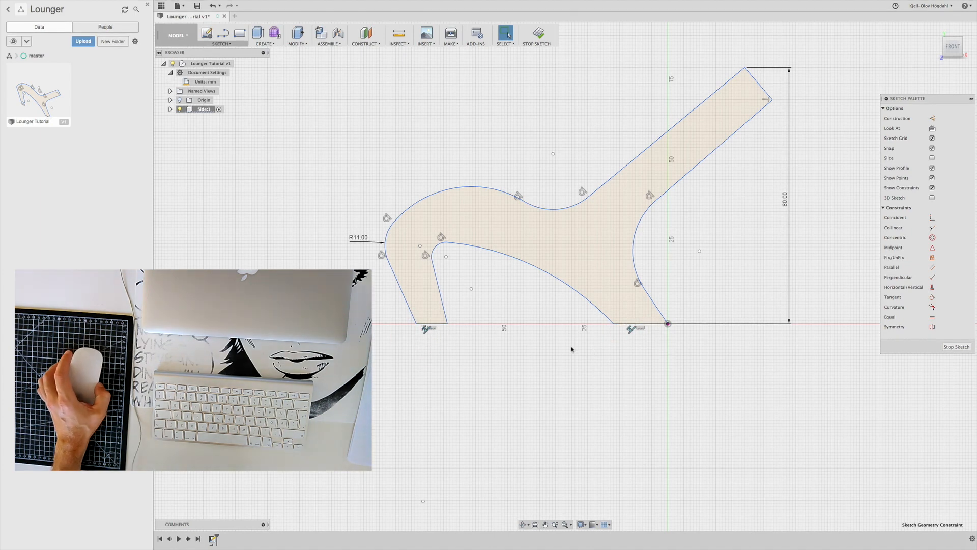
# Widen and lower the seat arc, then reshape the adjoining knee arc to a radius of about 24 mm
pyautogui.click(553, 210)
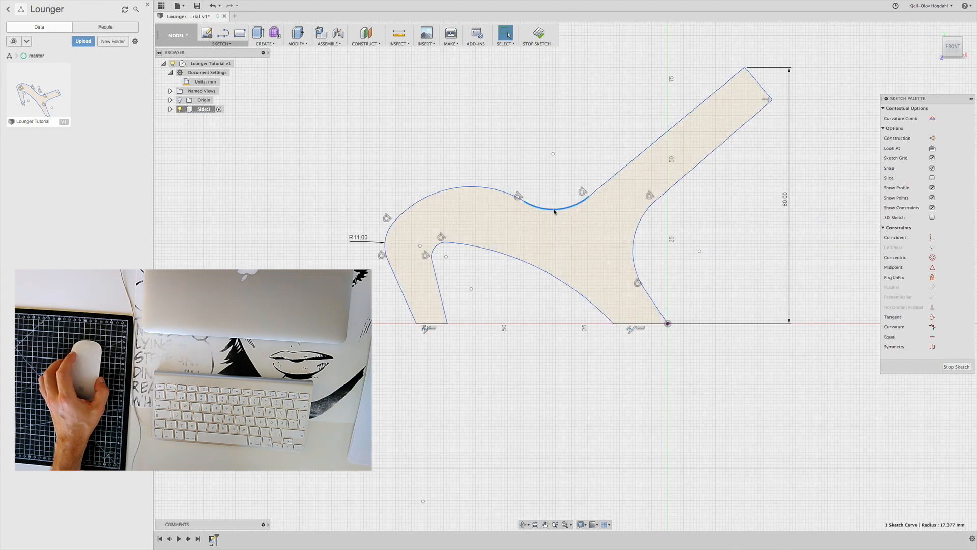
pyautogui.moveTo(554, 211); pyautogui.dragTo(568, 218)
pyautogui.click(415, 206)
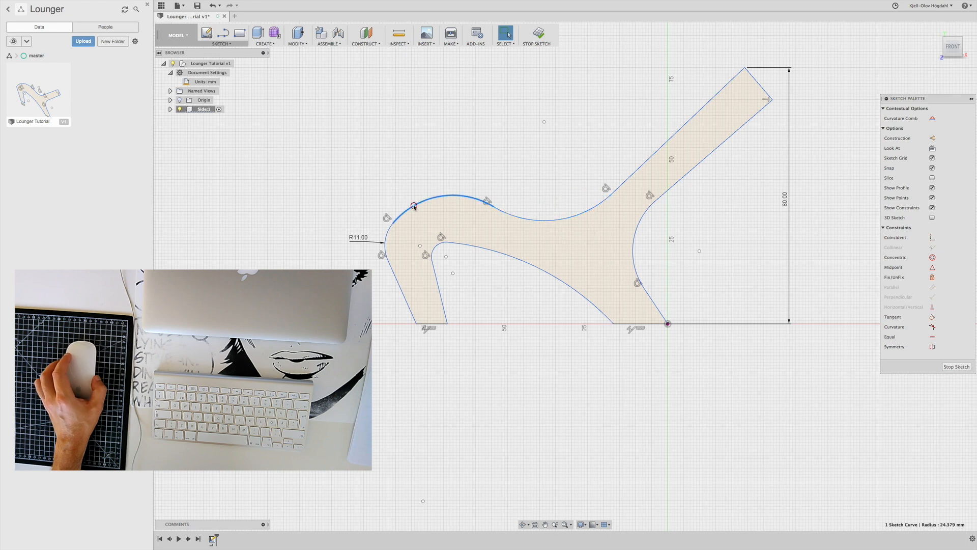
pyautogui.moveTo(415, 207); pyautogui.dragTo(419, 205)
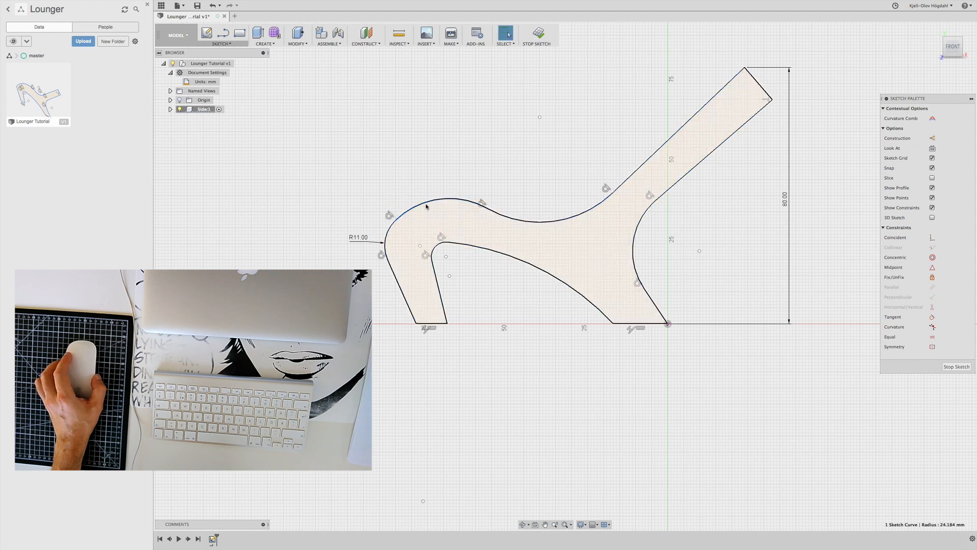
pyautogui.moveTo(427, 204); pyautogui.dragTo(429, 205)
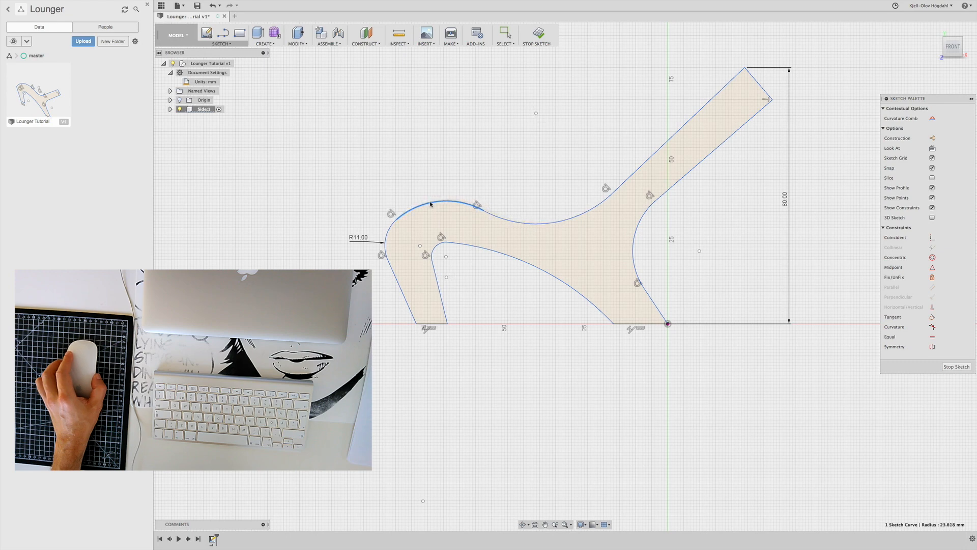
# Fine-tune the knee and seat arcs in small moves, giving the seat arc a radius of about 34 mm
pyautogui.moveTo(430, 203); pyautogui.dragTo(543, 216)
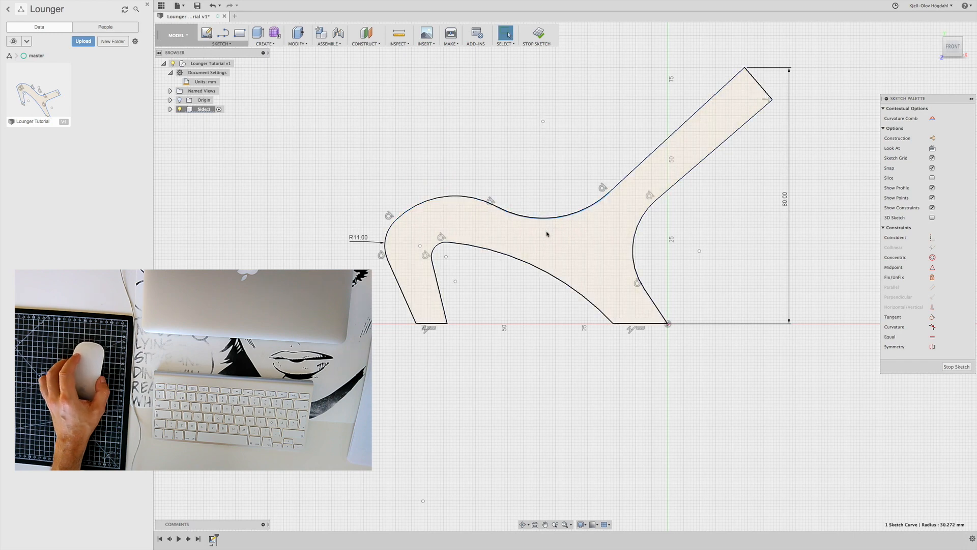
pyautogui.moveTo(550, 220); pyautogui.dragTo(550, 220)
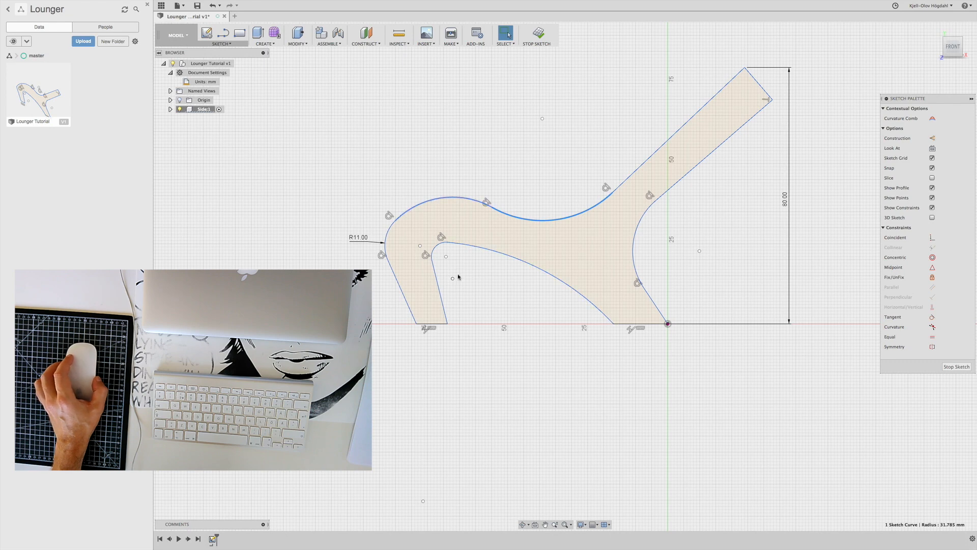
pyautogui.moveTo(549, 220); pyautogui.dragTo(551, 217)
pyautogui.scroll(1, 556, 222)
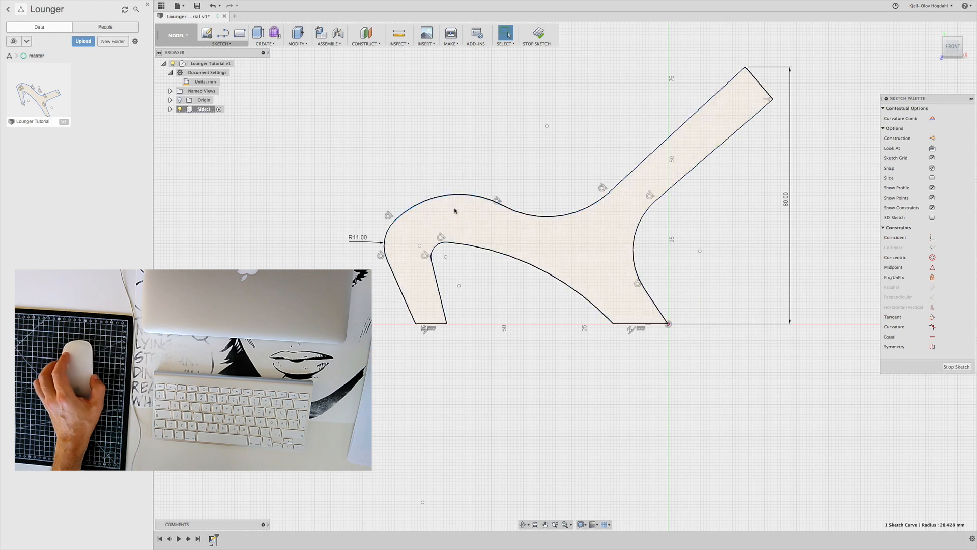
pyautogui.moveTo(555, 219); pyautogui.dragTo(554, 216)
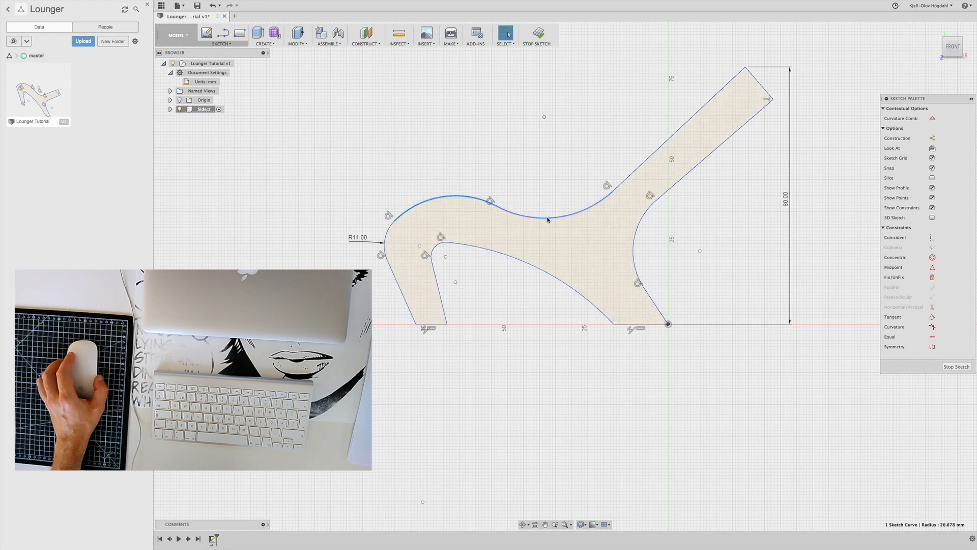
pyautogui.moveTo(550, 219); pyautogui.dragTo(557, 218)
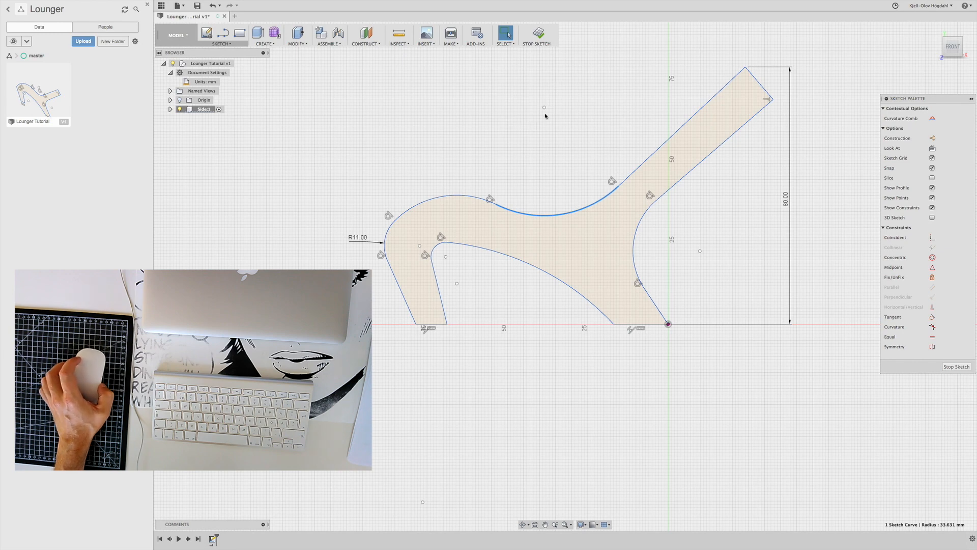
# Finish the sketch and adjust the knee and seat arcs outside sketch editing, reshaping the seat to a radius of about 31 mm
pyautogui.click(538, 34)
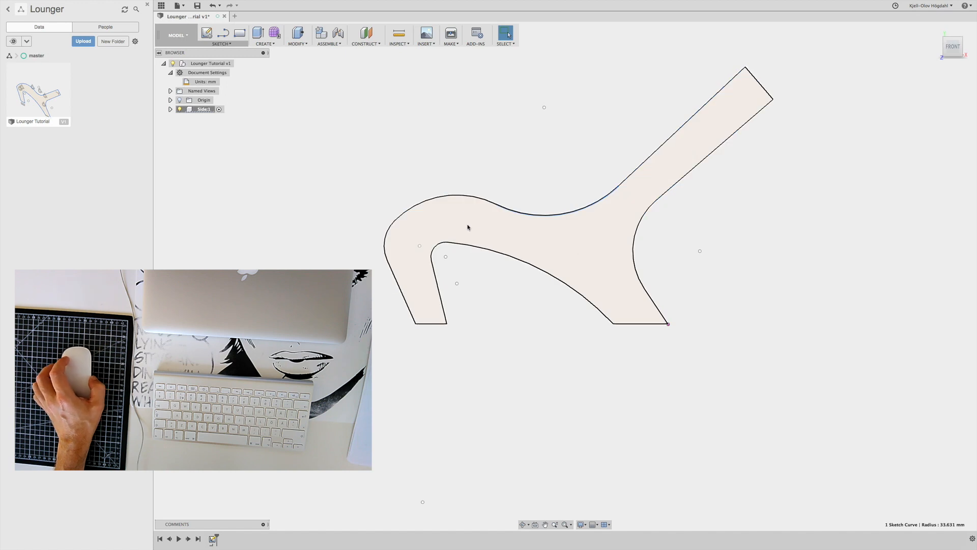
pyautogui.moveTo(456, 195); pyautogui.dragTo(454, 192)
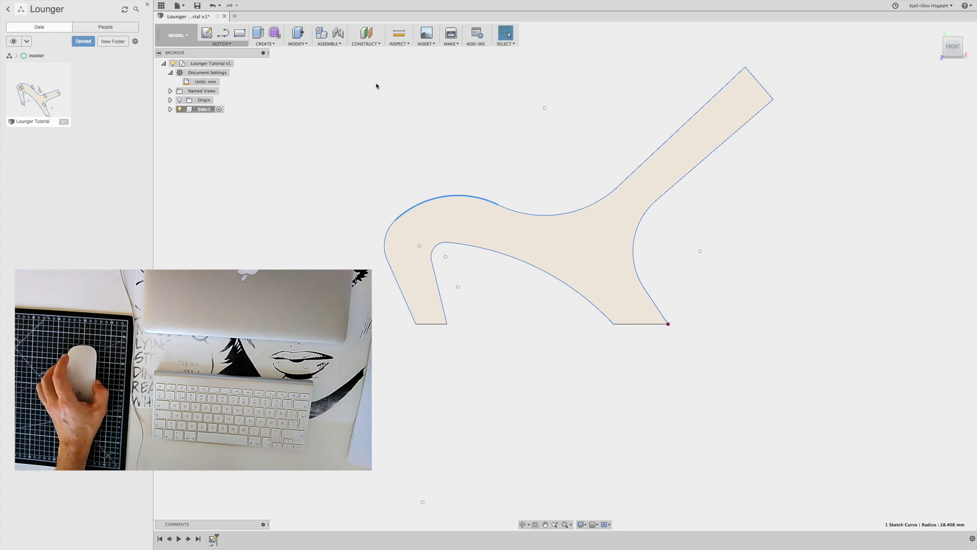
pyautogui.click(554, 216)
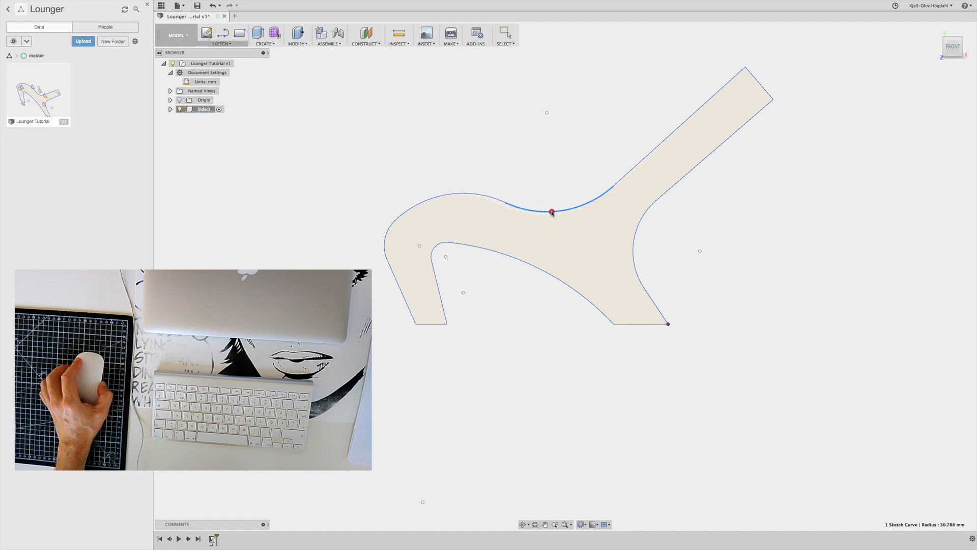